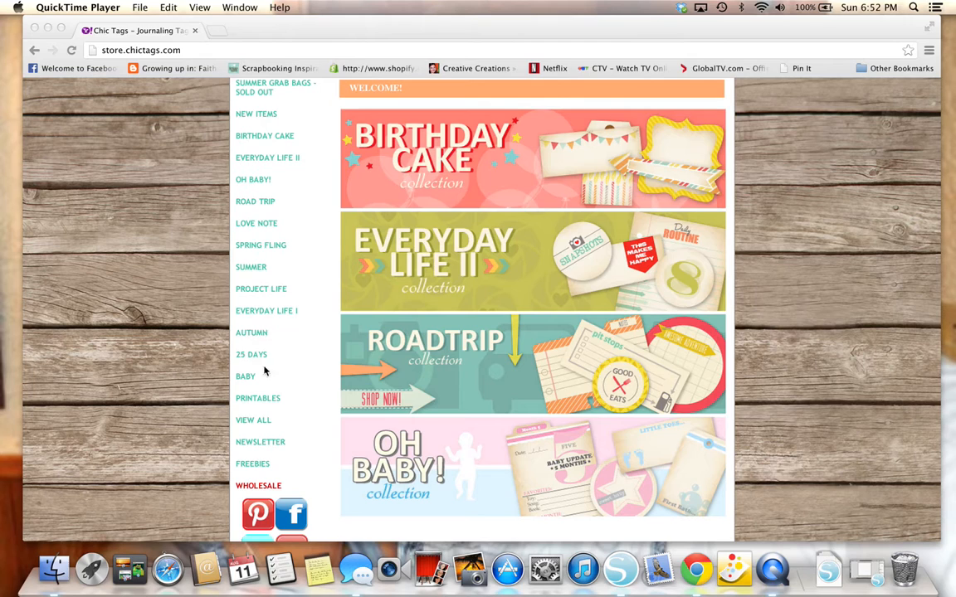
Open the Library Pockets freebie page from the Chic Tags site's free cut files
{"action": "left_click", "coordinate": [258, 466]}
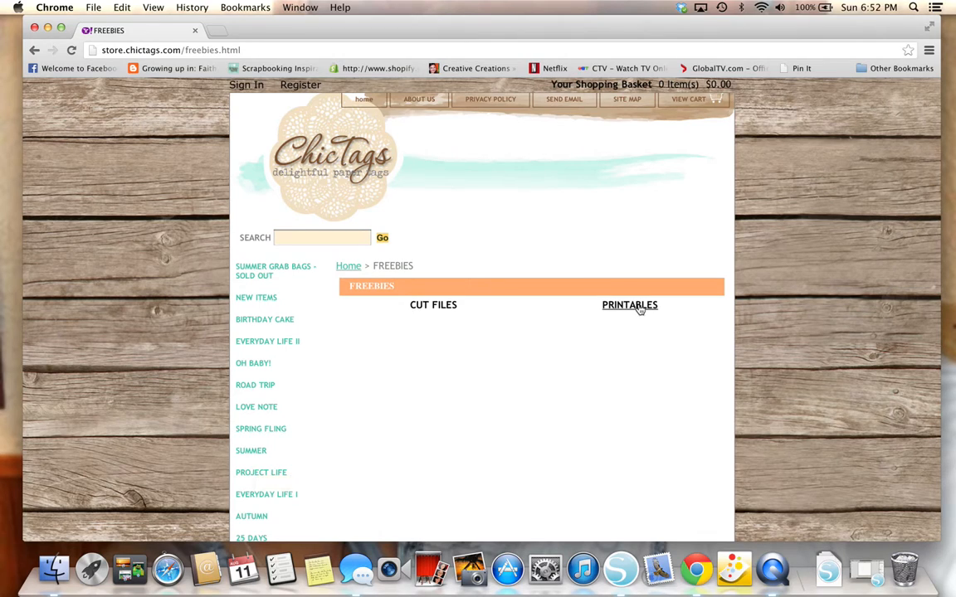
{"action": "left_click", "coordinate": [437, 309]}
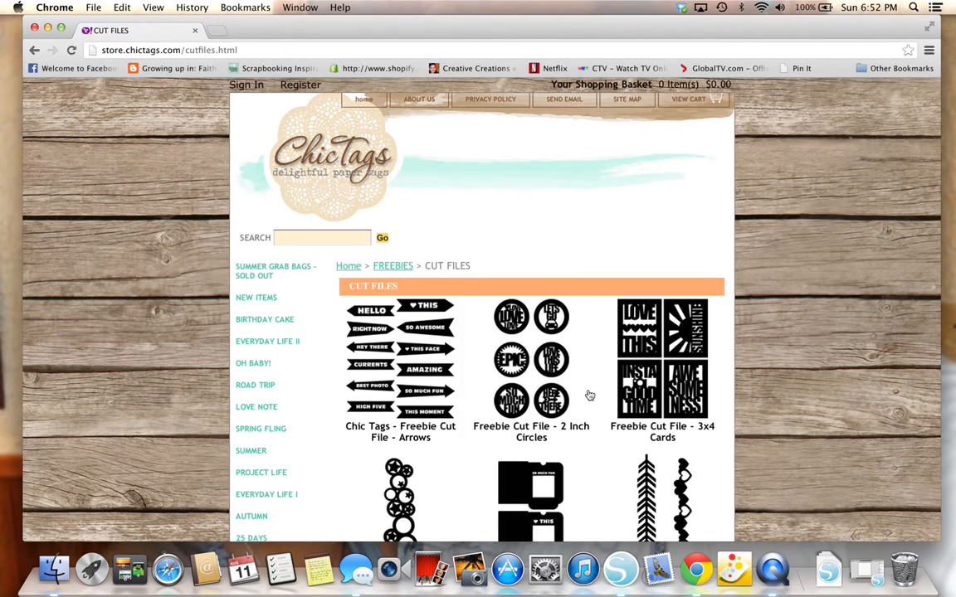
{"action": "scroll", "coordinate": [587, 392], "scroll_direction": "down", "scroll_amount": 5}
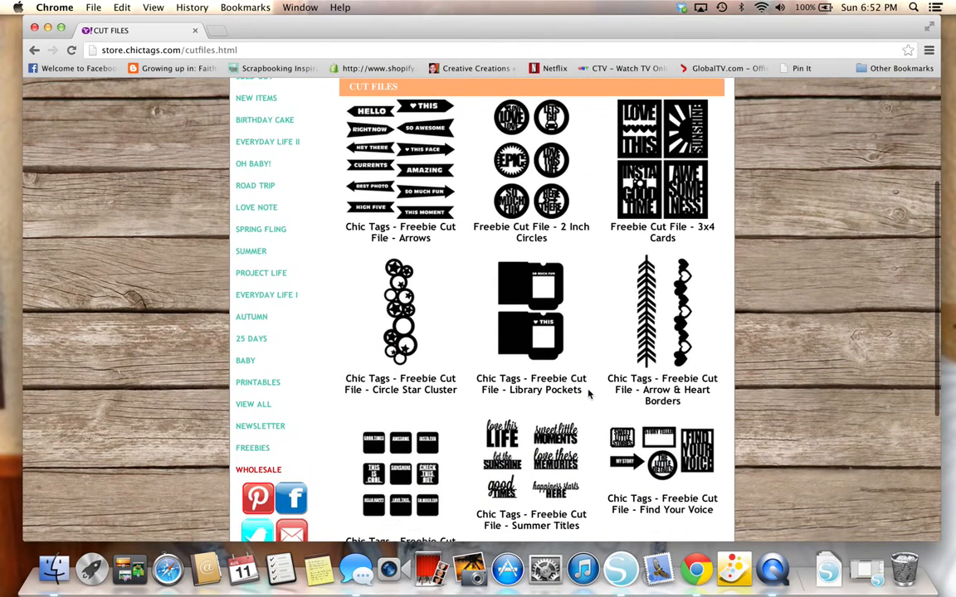
{"action": "left_click", "coordinate": [554, 386]}
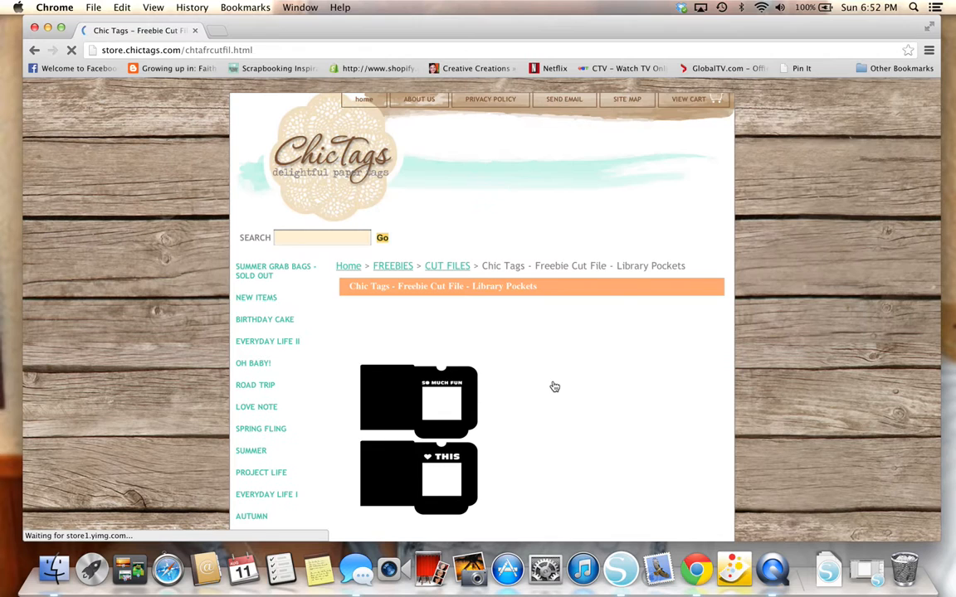
Save the library pockets image with the "So Much Fun" and heart "This" designs to the Desktop under its suggested name
{"action": "scroll", "coordinate": [554, 387], "scroll_direction": "down", "scroll_amount": 8}
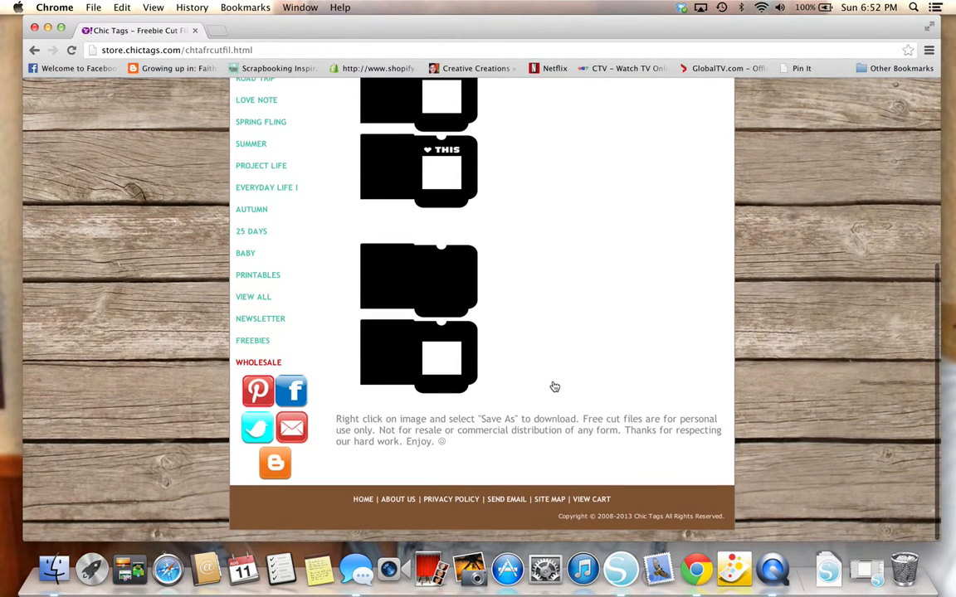
{"action": "scroll", "coordinate": [554, 386], "scroll_direction": "up", "scroll_amount": 4}
{"action": "scroll", "coordinate": [555, 387], "scroll_direction": "down", "scroll_amount": 3}
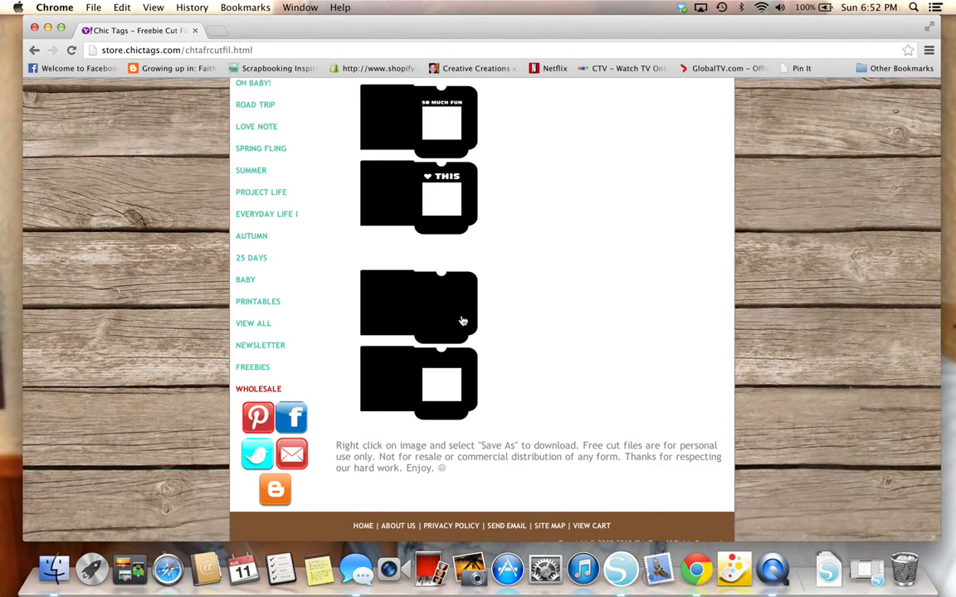
{"action": "scroll", "coordinate": [409, 154], "scroll_direction": "up", "scroll_amount": 1}
{"action": "scroll", "coordinate": [409, 154], "scroll_direction": "up", "scroll_amount": 3}
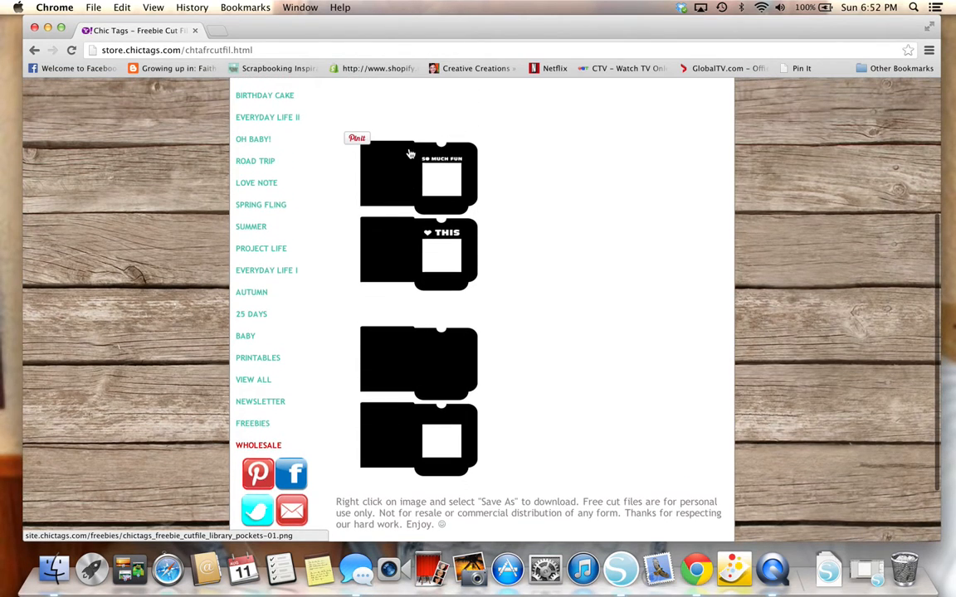
{"action": "right_click", "coordinate": [409, 200]}
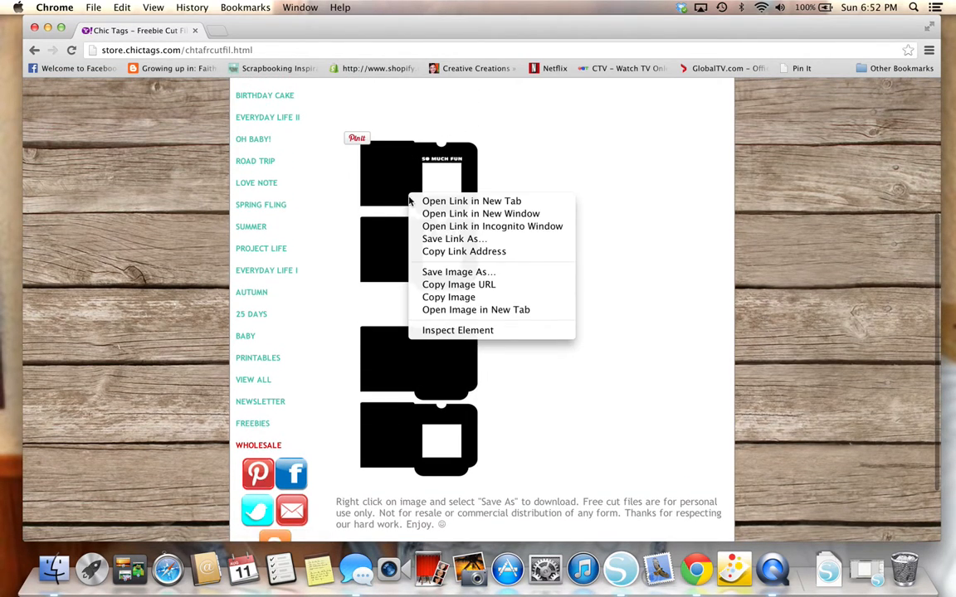
{"action": "left_click", "coordinate": [453, 277]}
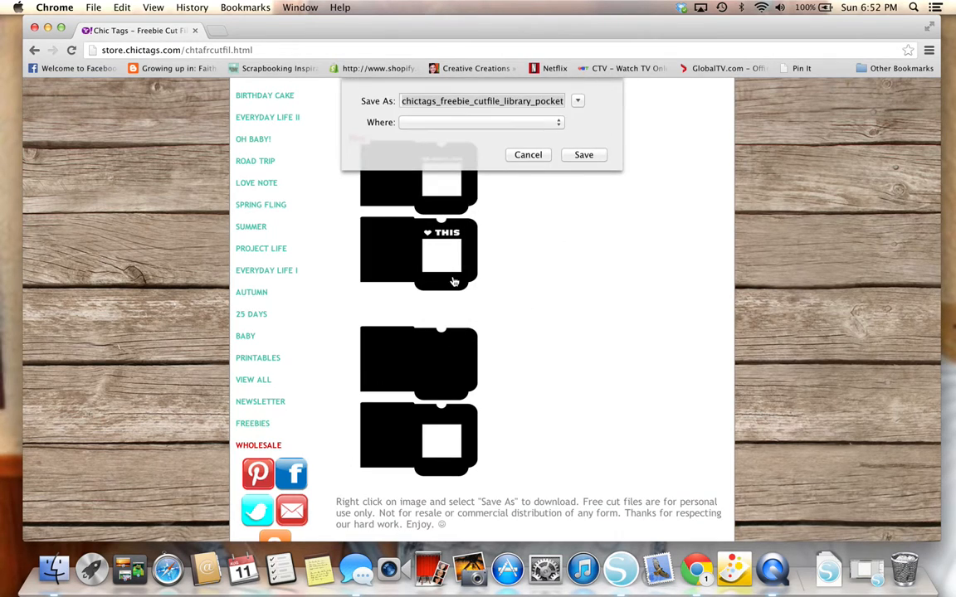
{"action": "left_click", "coordinate": [536, 124]}
{"action": "left_click", "coordinate": [536, 125]}
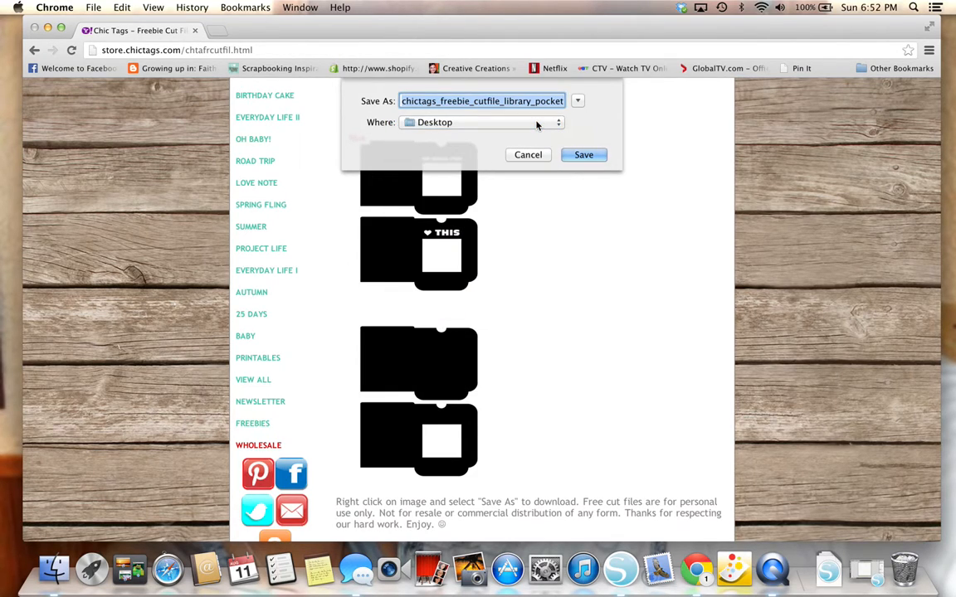
{"action": "left_click", "coordinate": [585, 158]}
{"action": "left_click", "coordinate": [584, 156]}
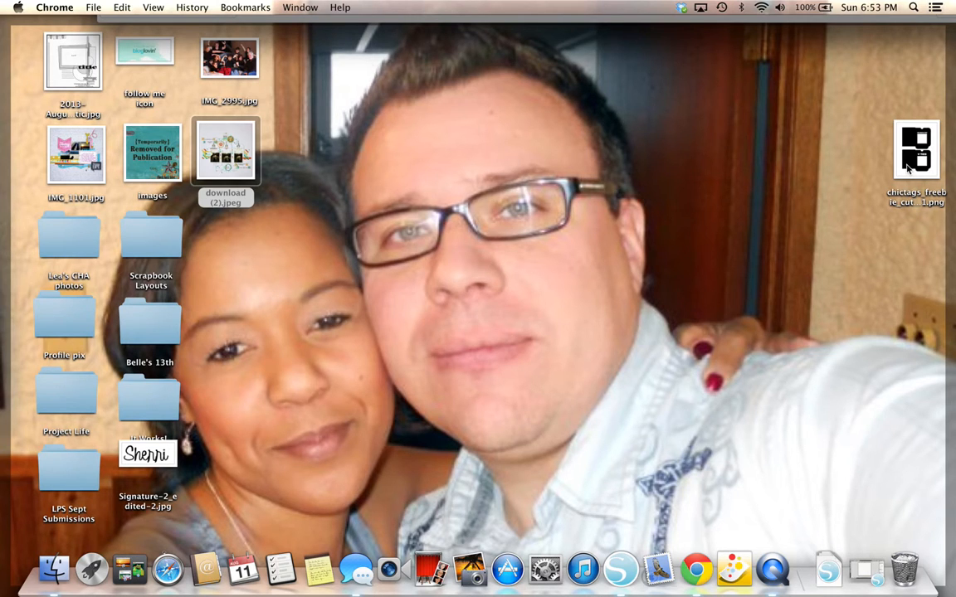
Switch to Silhouette Studio and open chictags_freebie_cutfile_library_pockets-01.png from the Desktop
{"action": "left_click", "coordinate": [870, 572]}
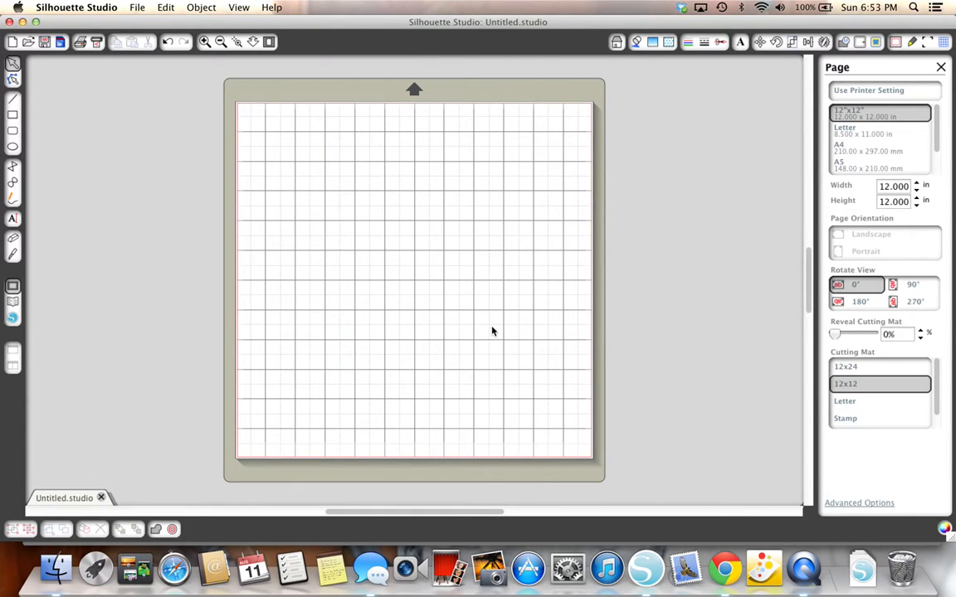
{"action": "left_click", "coordinate": [138, 8]}
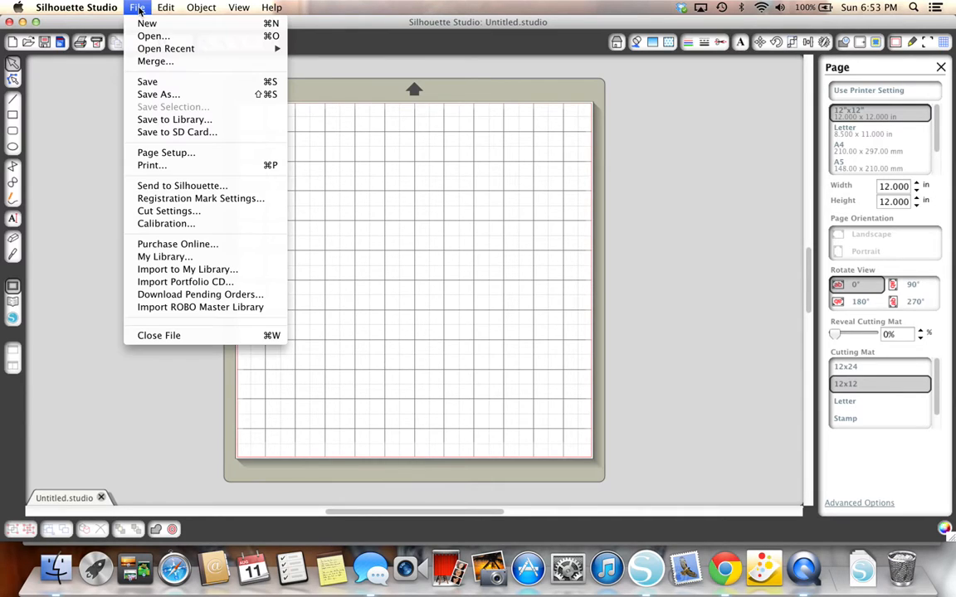
{"action": "left_click", "coordinate": [154, 36]}
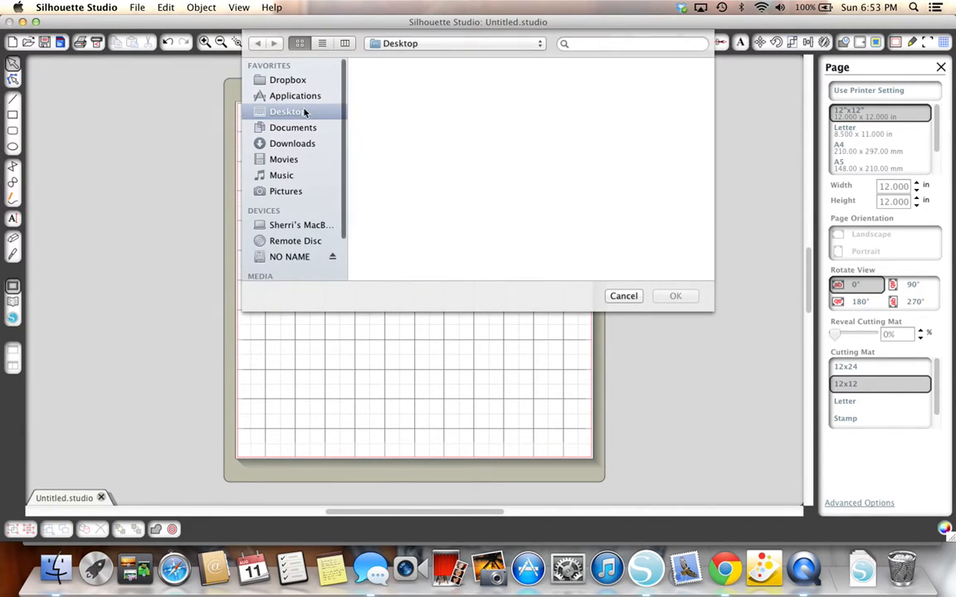
{"action": "left_click", "coordinate": [306, 112]}
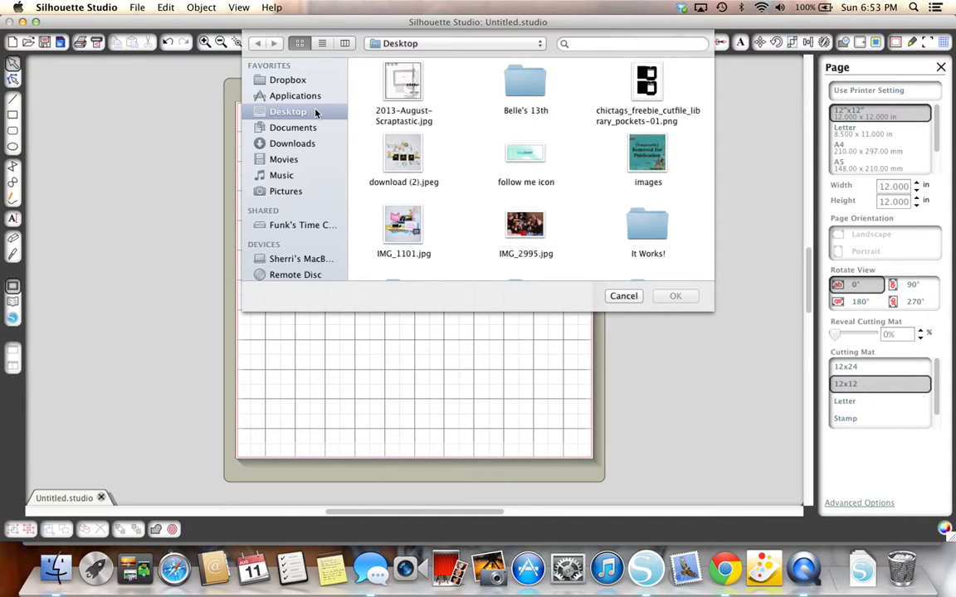
{"action": "double_click", "coordinate": [651, 83]}
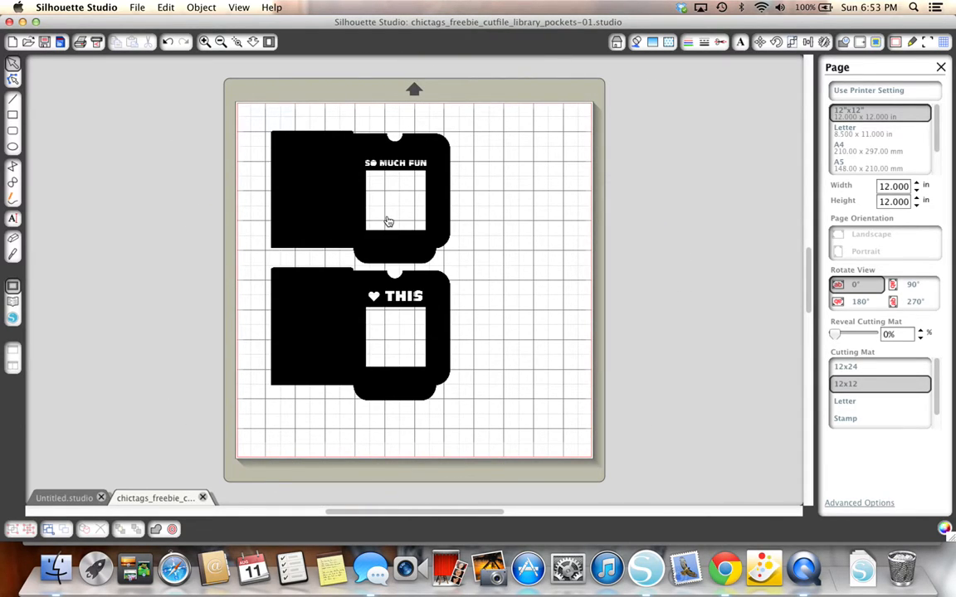
Move the library pockets image toward the middle of the mat and check its cut style
{"action": "left_click_drag", "start_coordinate": [427, 238], "coordinate": [478, 241]}
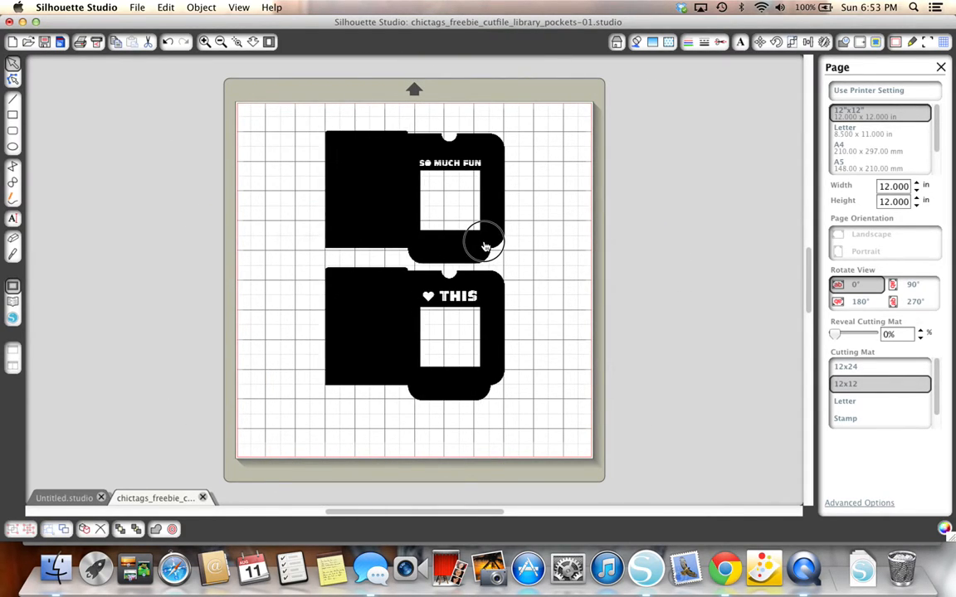
{"action": "left_click", "coordinate": [491, 249]}
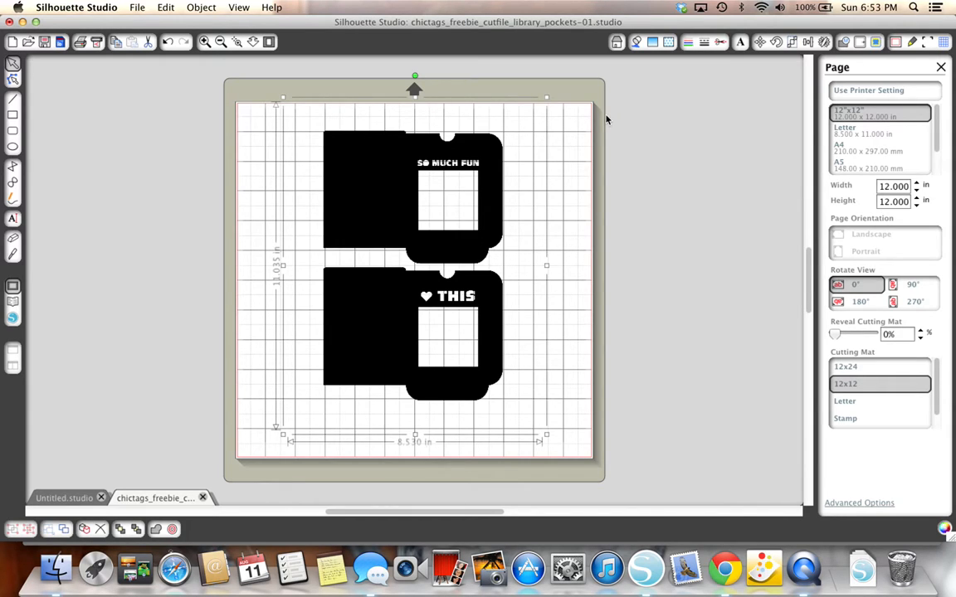
{"action": "left_click", "coordinate": [722, 45]}
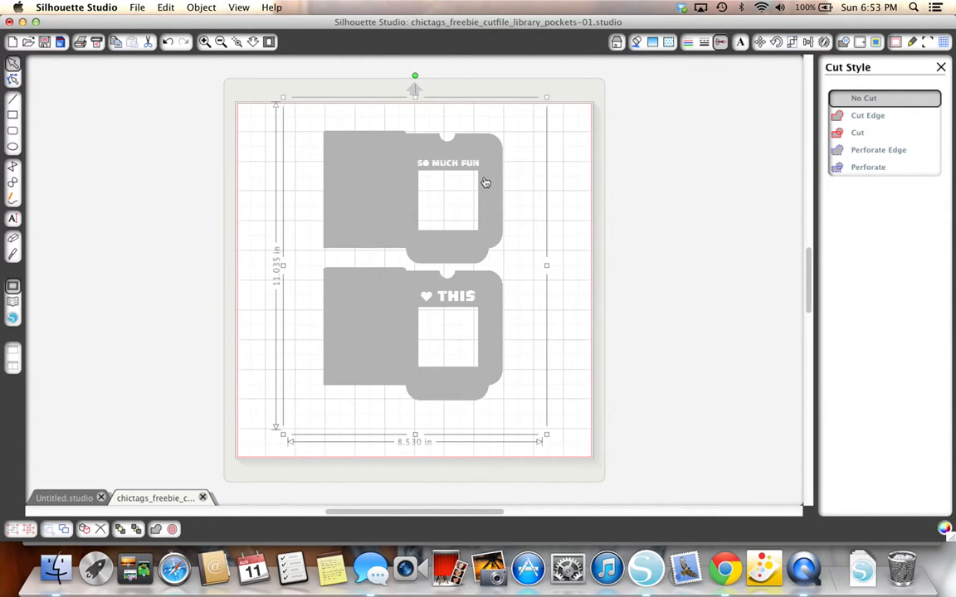
{"action": "left_click", "coordinate": [616, 42]}
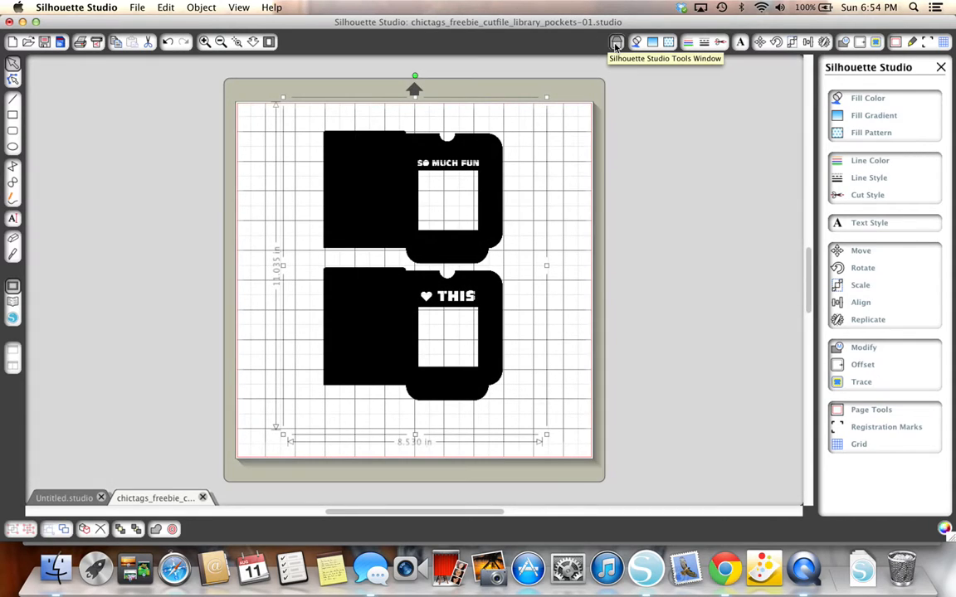
Select a trace area about 7.2 by 10.1 in enclosing both library pockets
{"action": "left_click", "coordinate": [876, 44]}
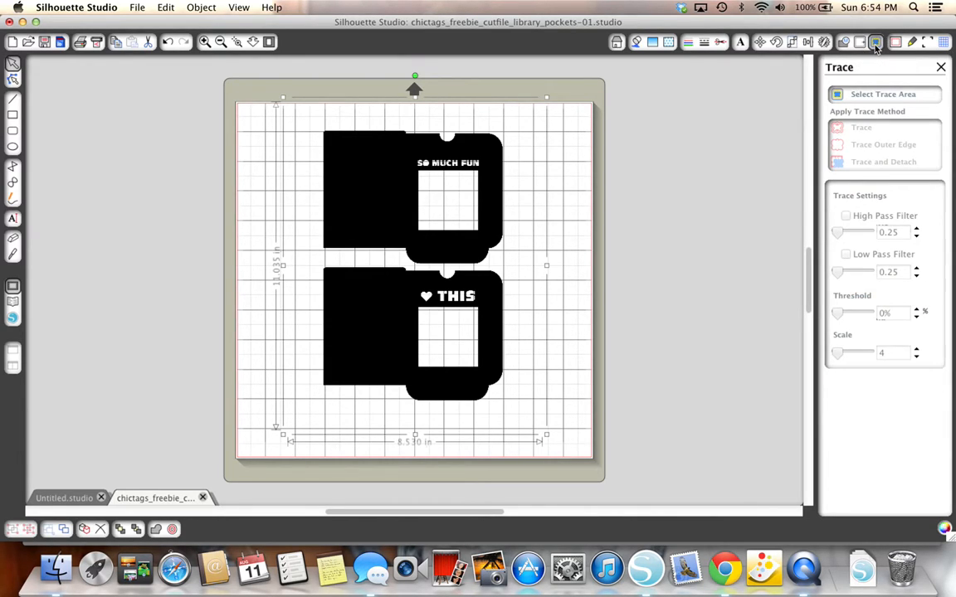
{"action": "left_click", "coordinate": [860, 98]}
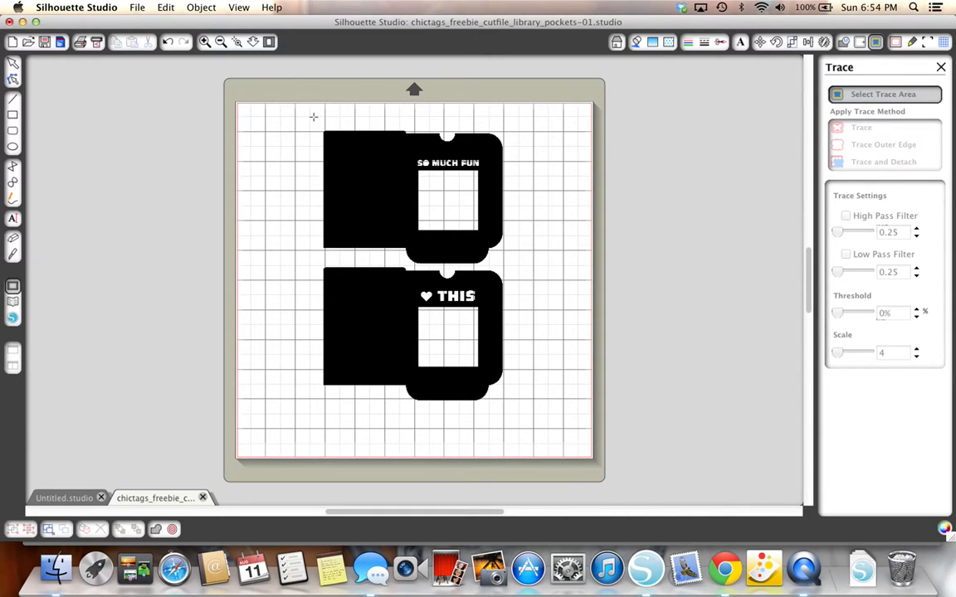
{"action": "mouse_move", "coordinate": [314, 117]}
{"action": "left_mouse_down"}
{"action": "mouse_move", "coordinate": [358, 166]}
{"action": "mouse_move", "coordinate": [511, 267]}
{"action": "left_mouse_up"}
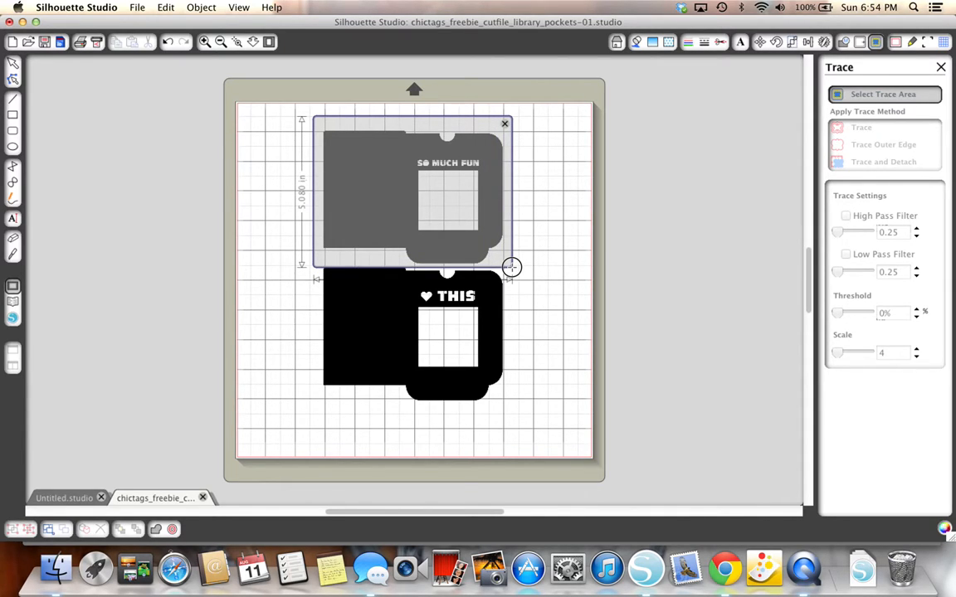
{"action": "mouse_move", "coordinate": [511, 266]}
{"action": "left_mouse_down"}
{"action": "mouse_move", "coordinate": [530, 348]}
{"action": "mouse_move", "coordinate": [528, 418]}
{"action": "left_mouse_up"}
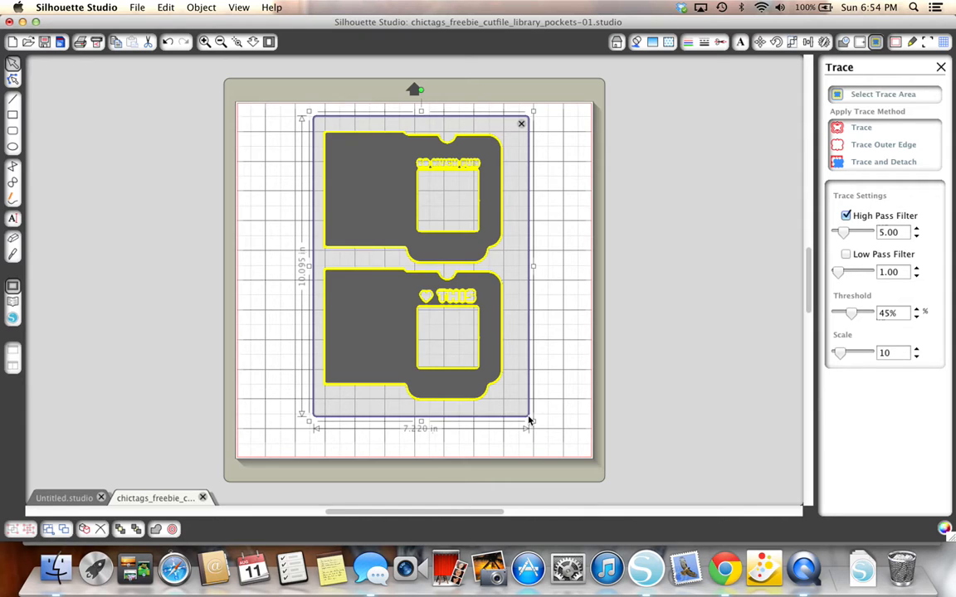
Inspect the trace preview around the pocket titles and turn off the High Pass Filter
{"action": "left_click", "coordinate": [204, 42]}
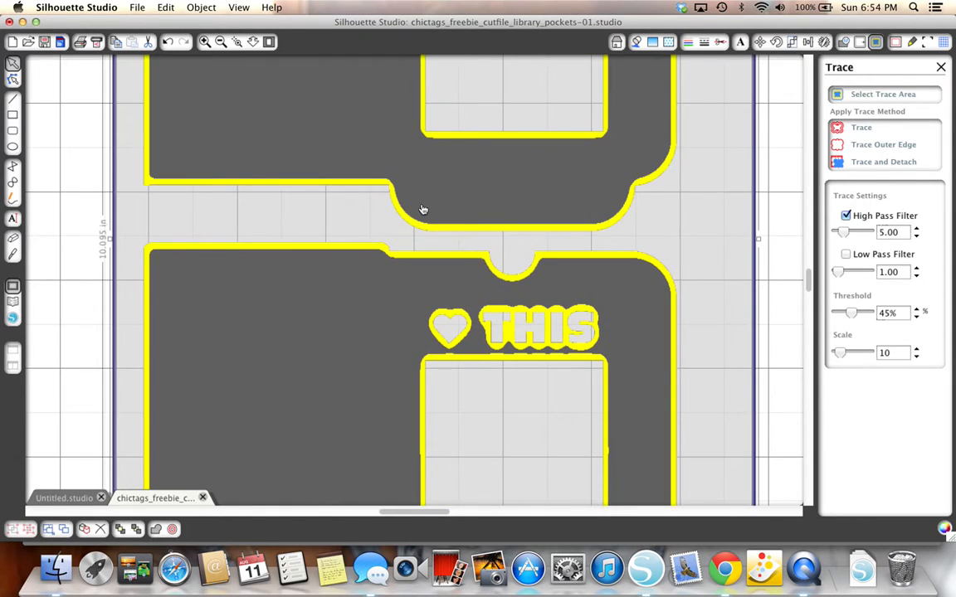
{"action": "left_click", "coordinate": [221, 42]}
{"action": "scroll", "coordinate": [332, 148], "scroll_direction": "up", "scroll_amount": 3}
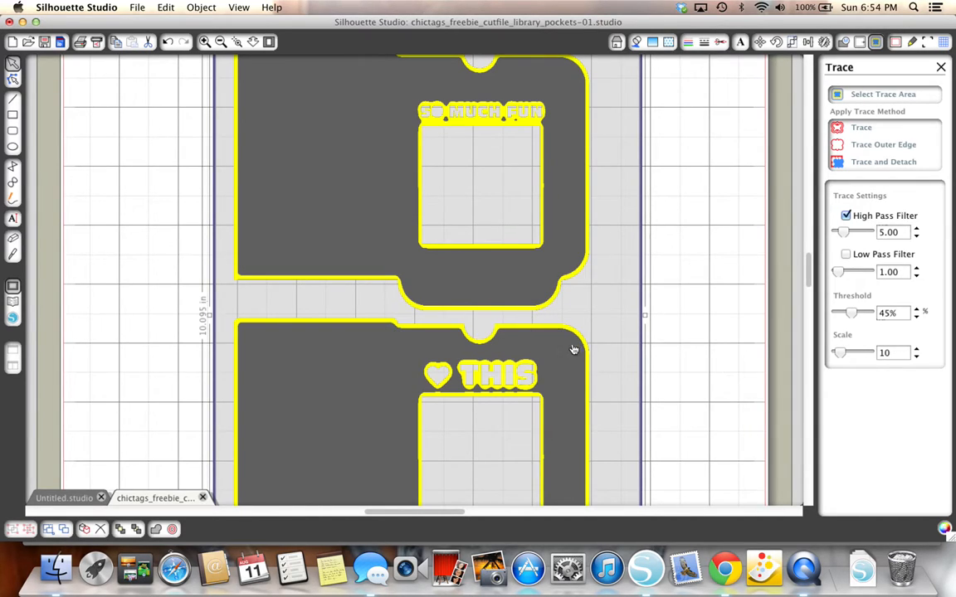
{"action": "scroll", "coordinate": [578, 274], "scroll_direction": "up", "scroll_amount": 2}
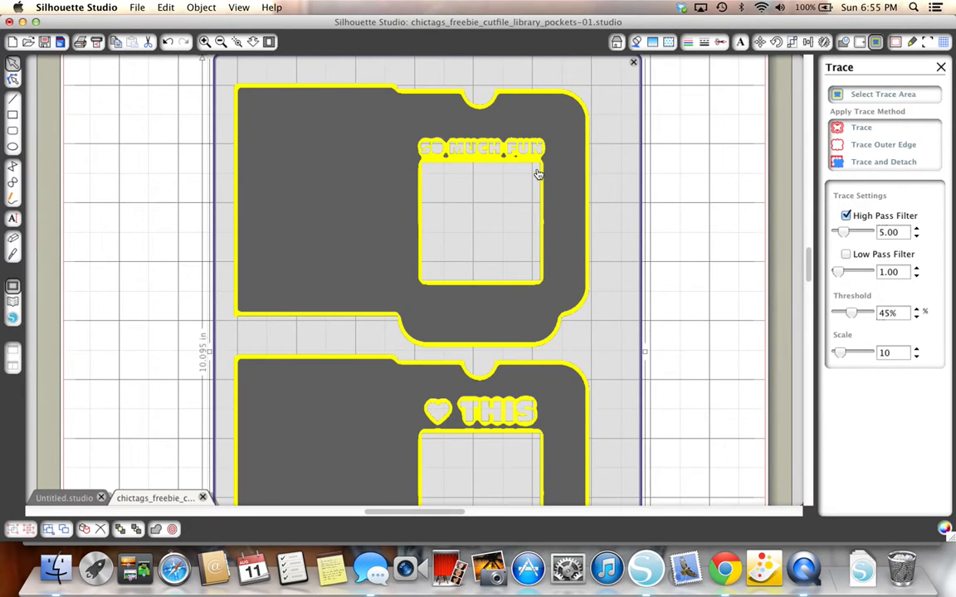
{"action": "left_click", "coordinate": [845, 216]}
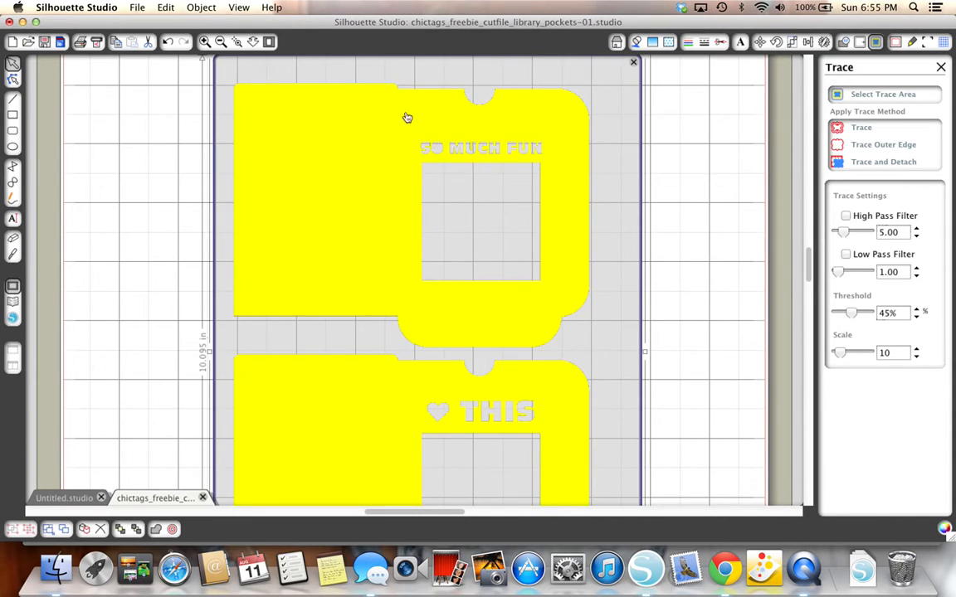
Trace both library pockets and delete the original black image, keeping only the traced outlines
{"action": "left_click", "coordinate": [220, 43]}
{"action": "left_click", "coordinate": [220, 43]}
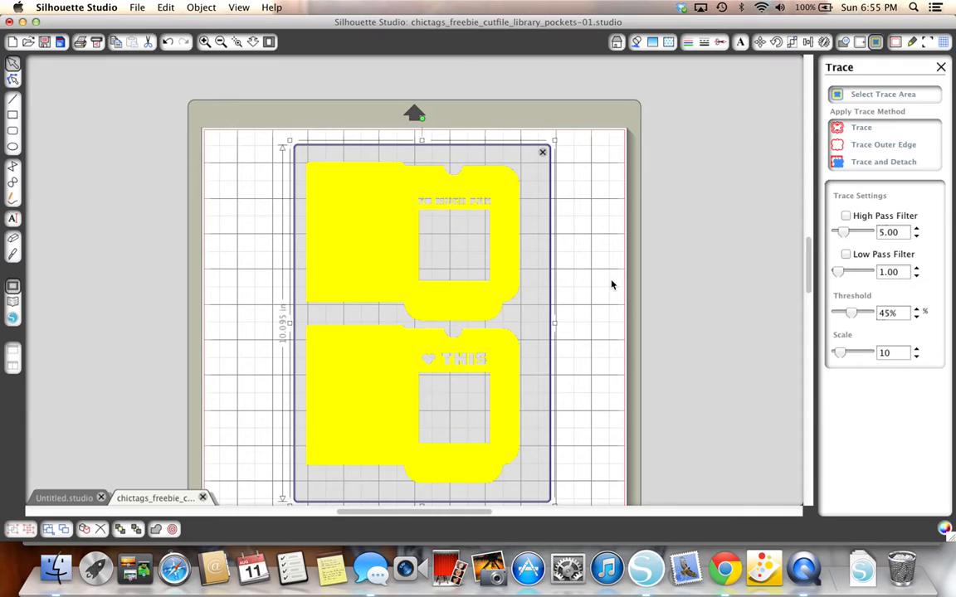
{"action": "left_click", "coordinate": [861, 129]}
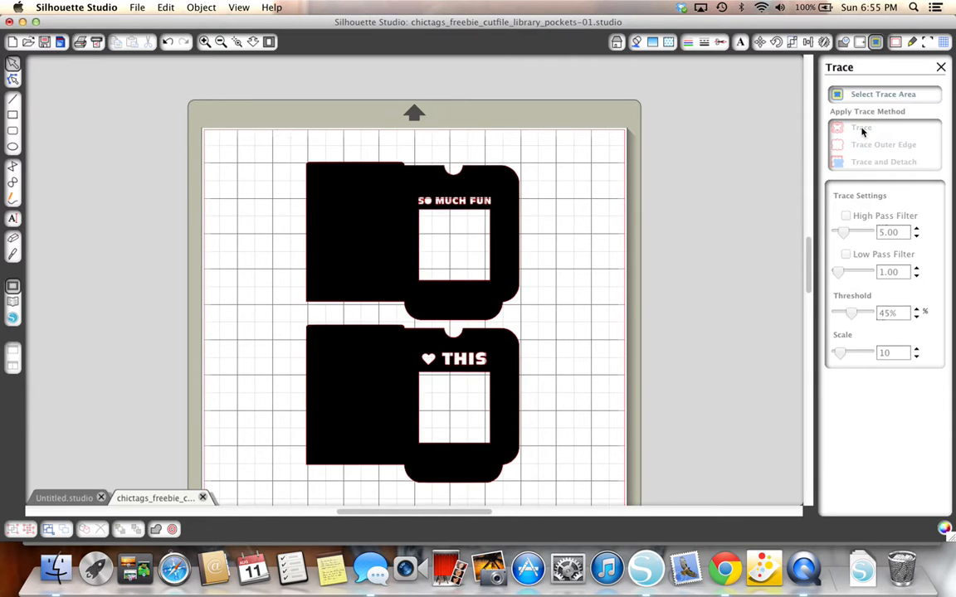
{"action": "mouse_move", "coordinate": [514, 216]}
{"action": "left_mouse_down"}
{"action": "mouse_move", "coordinate": [728, 205]}
{"action": "mouse_move", "coordinate": [736, 219]}
{"action": "left_mouse_up"}
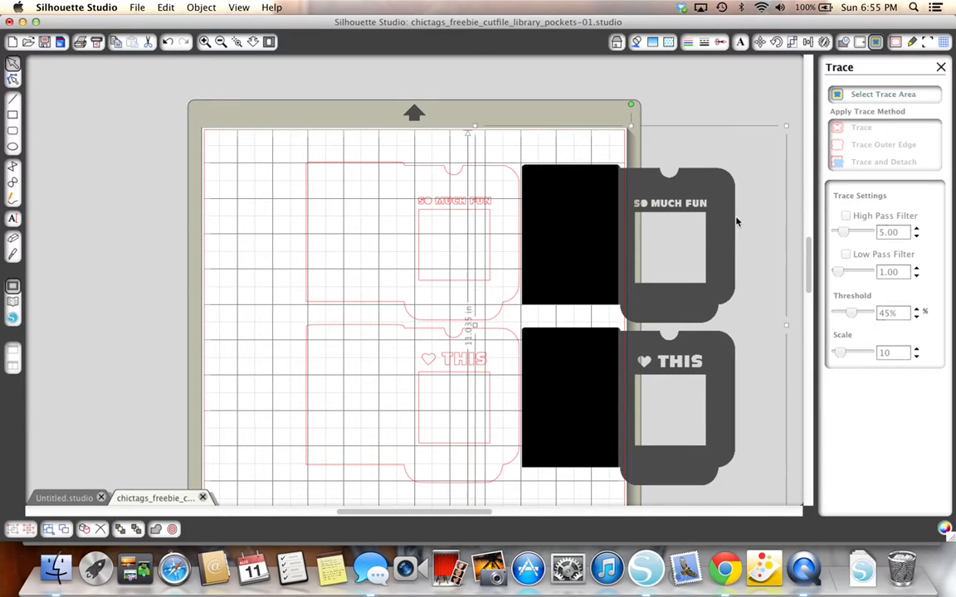
{"action": "key", "text": "Delete"}
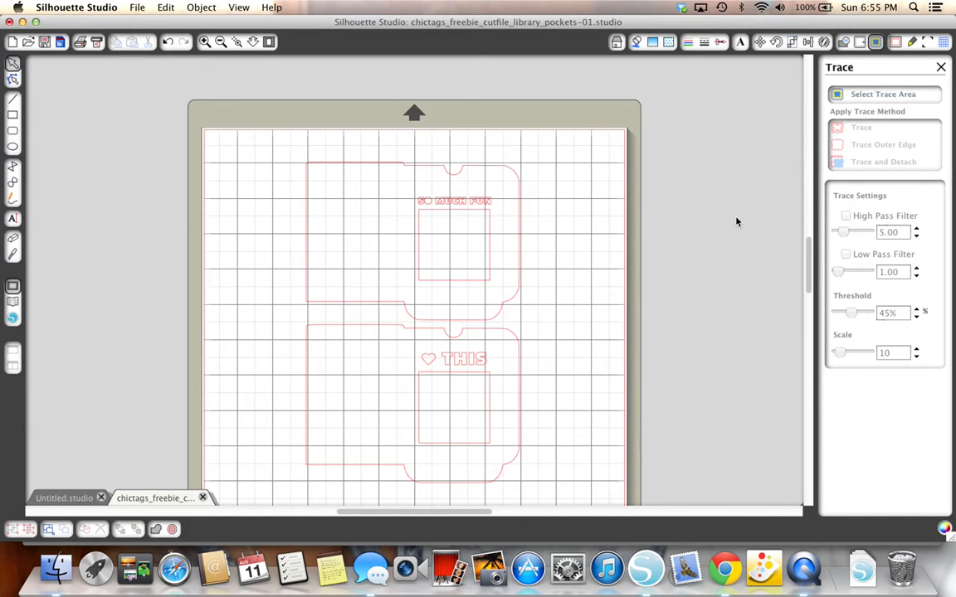
Select all the traced outlines of both library pockets and release their compound path
{"action": "mouse_move", "coordinate": [523, 267]}
{"action": "left_mouse_down"}
{"action": "mouse_move", "coordinate": [519, 290]}
{"action": "mouse_move", "coordinate": [510, 243]}
{"action": "mouse_move", "coordinate": [519, 259]}
{"action": "left_mouse_up"}
{"action": "left_click", "coordinate": [519, 259]}
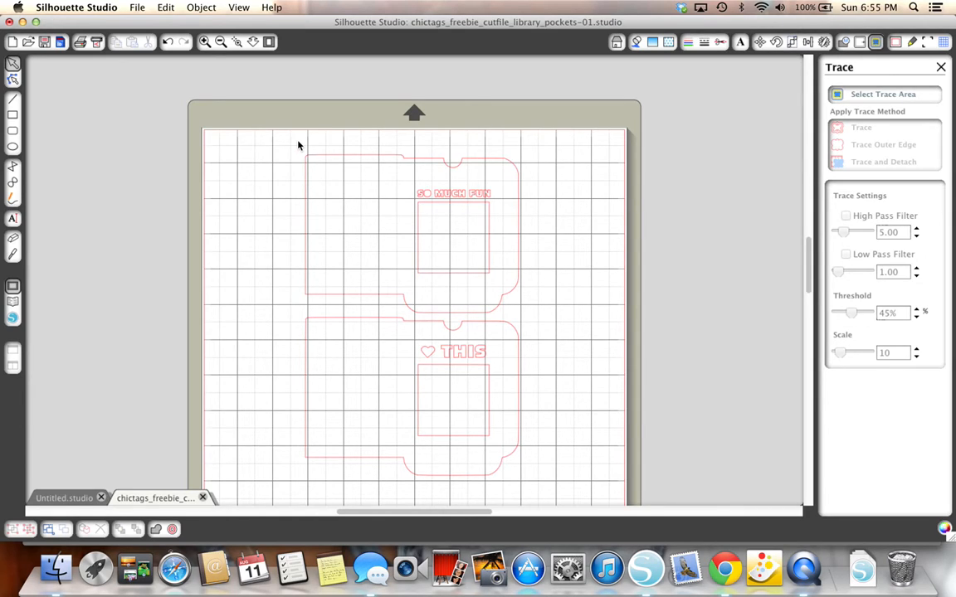
{"action": "left_click_drag", "start_coordinate": [298, 146], "coordinate": [547, 512]}
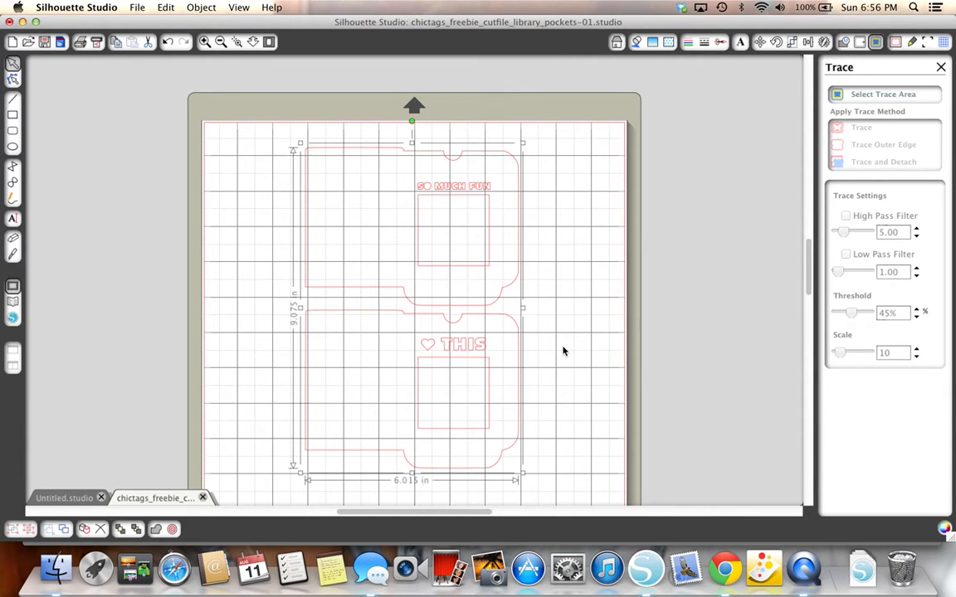
{"action": "left_click", "coordinate": [844, 43]}
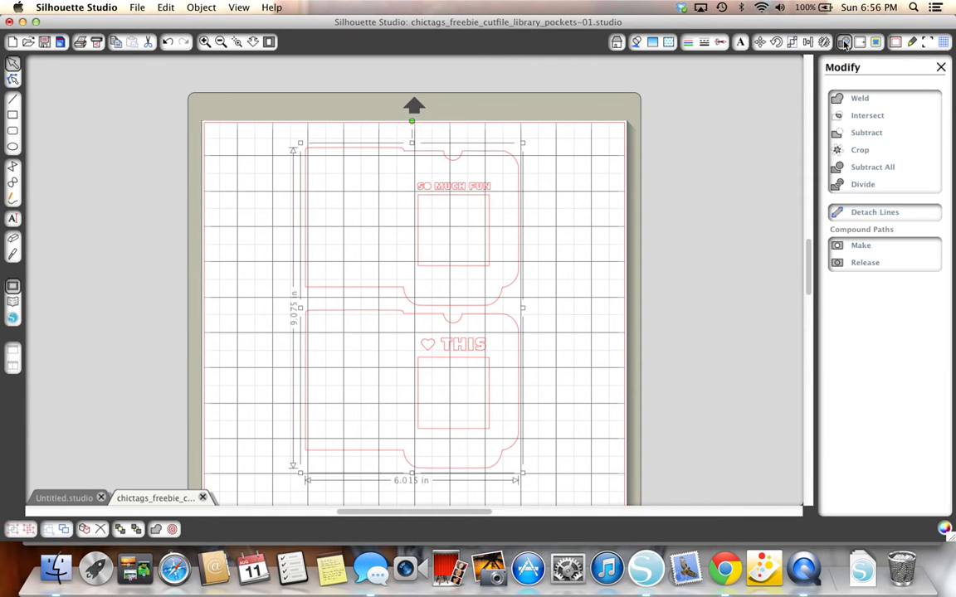
{"action": "left_click", "coordinate": [865, 263]}
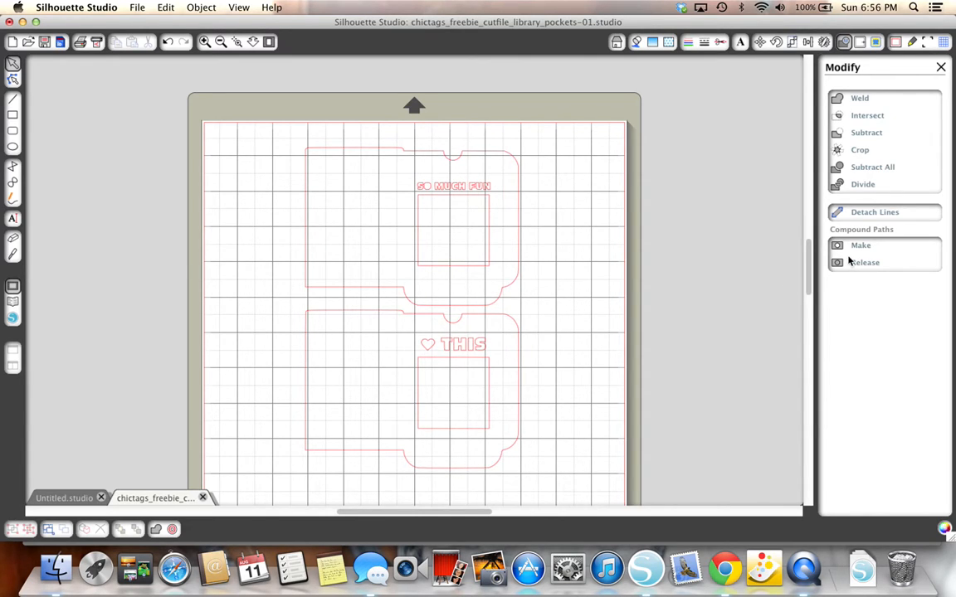
{"action": "mouse_move", "coordinate": [520, 229]}
{"action": "left_mouse_down"}
{"action": "mouse_move", "coordinate": [516, 218]}
{"action": "mouse_move", "coordinate": [520, 228]}
{"action": "left_mouse_up"}
{"action": "left_click", "coordinate": [167, 44]}
{"action": "left_click_drag", "start_coordinate": [295, 309], "coordinate": [550, 485]}
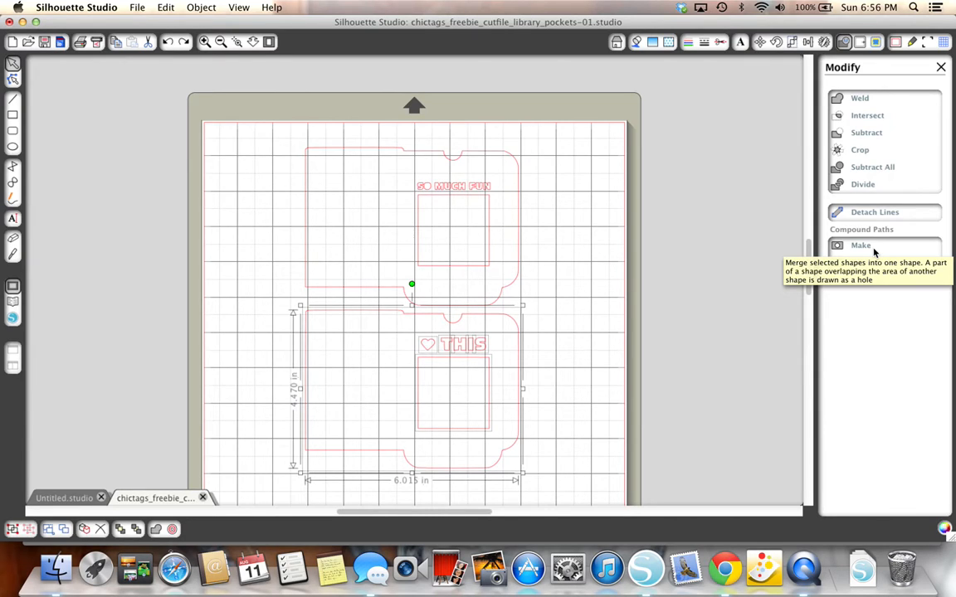
{"action": "key", "text": "Delete"}
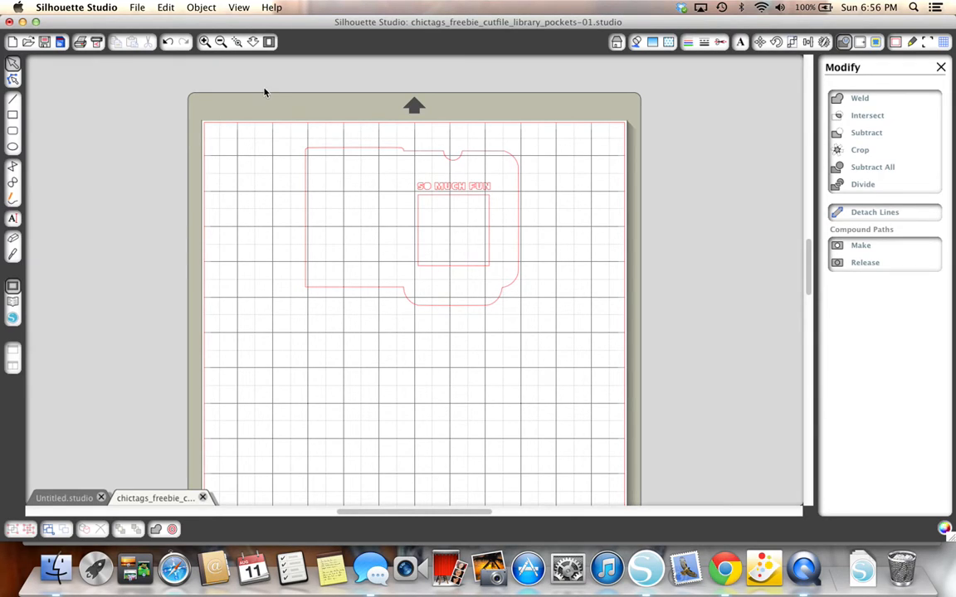
{"action": "left_click", "coordinate": [167, 44]}
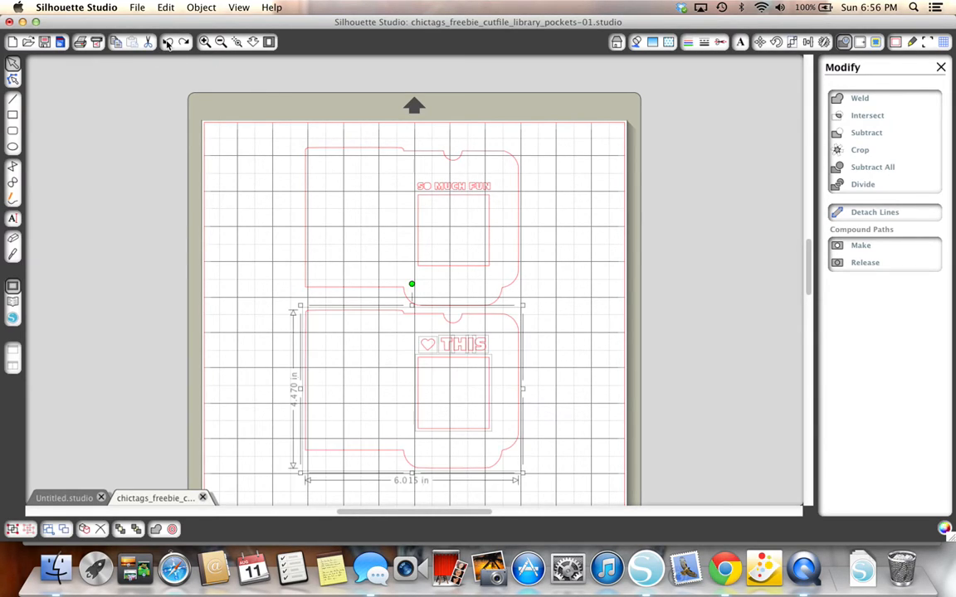
{"action": "left_click", "coordinate": [550, 380]}
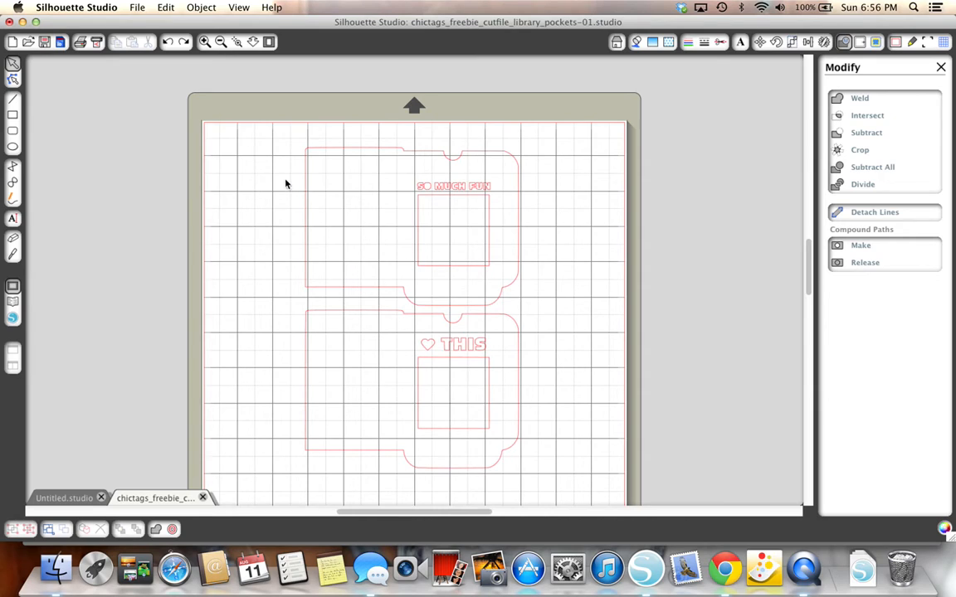
Delete all outlines of the upper "So Much Fun" pocket, keeping the heart "THIS" pocket in place
{"action": "left_click_drag", "start_coordinate": [300, 136], "coordinate": [567, 311]}
{"action": "key", "text": "Delete"}
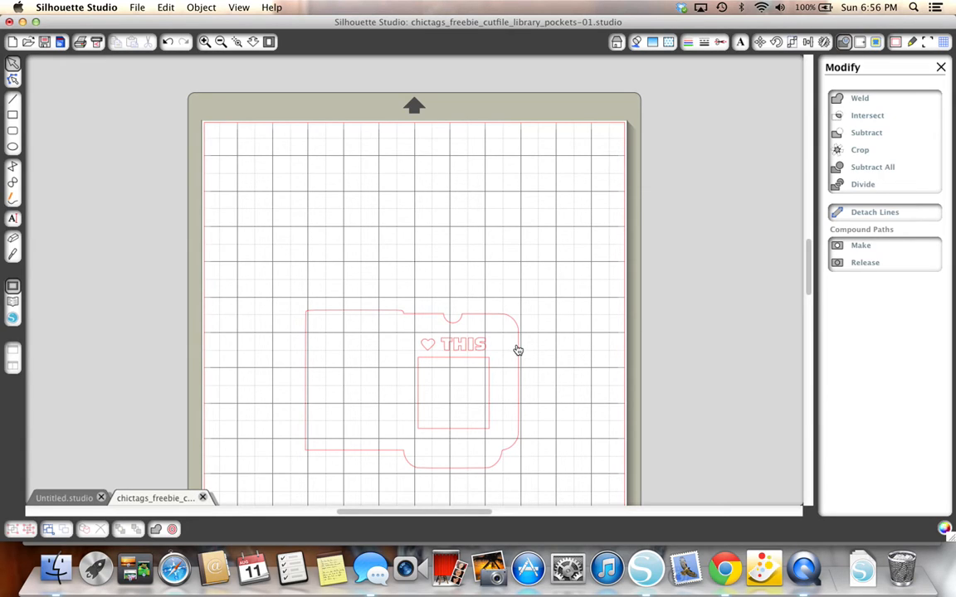
{"action": "mouse_move", "coordinate": [518, 350]}
{"action": "left_mouse_down"}
{"action": "mouse_move", "coordinate": [509, 326]}
{"action": "mouse_move", "coordinate": [515, 345]}
{"action": "left_mouse_up"}
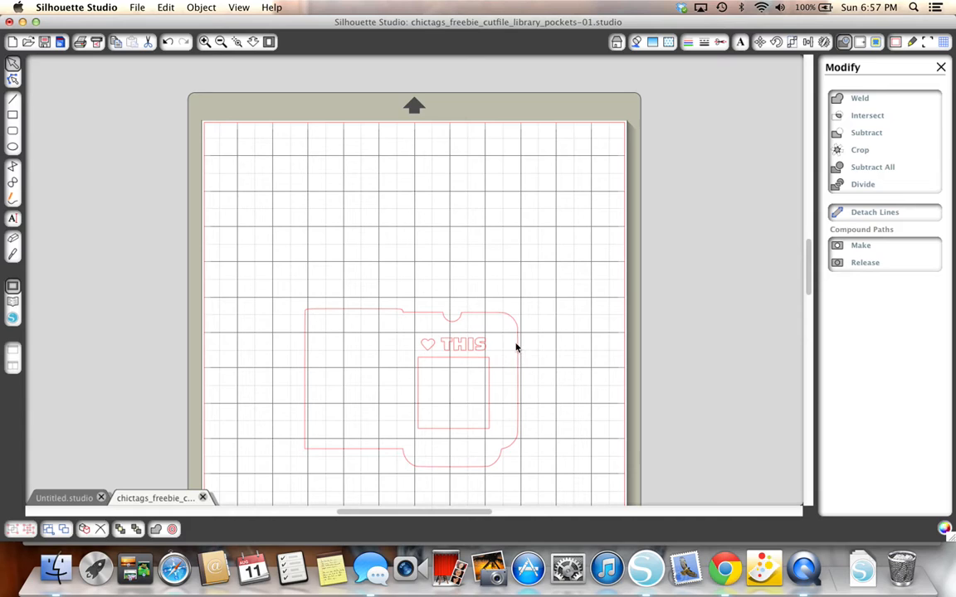
{"action": "left_click", "coordinate": [166, 42]}
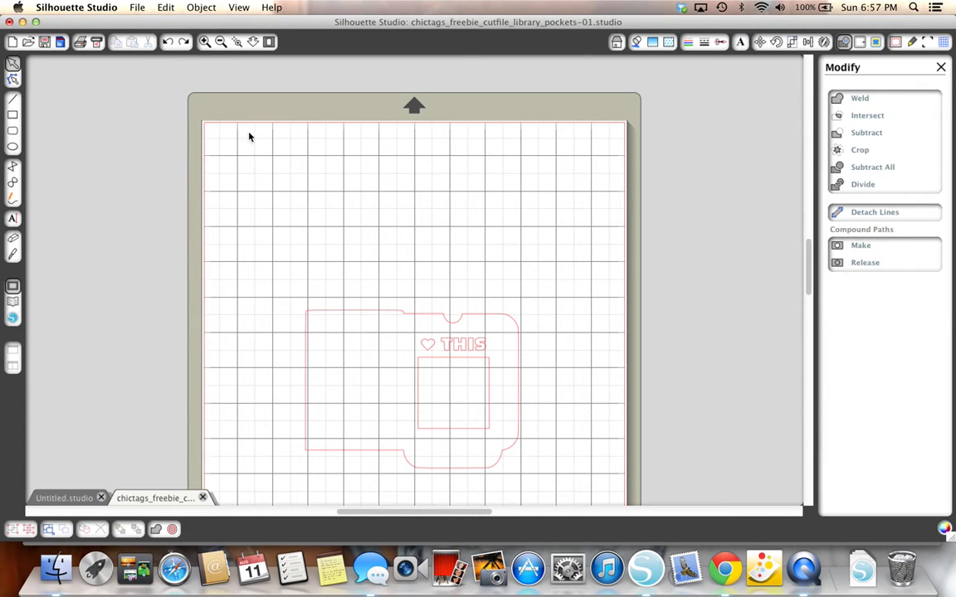
Combine all shapes of the heart "THIS" pocket into one compound path and move it about 4 in up the mat
{"action": "left_click_drag", "start_coordinate": [295, 286], "coordinate": [541, 484]}
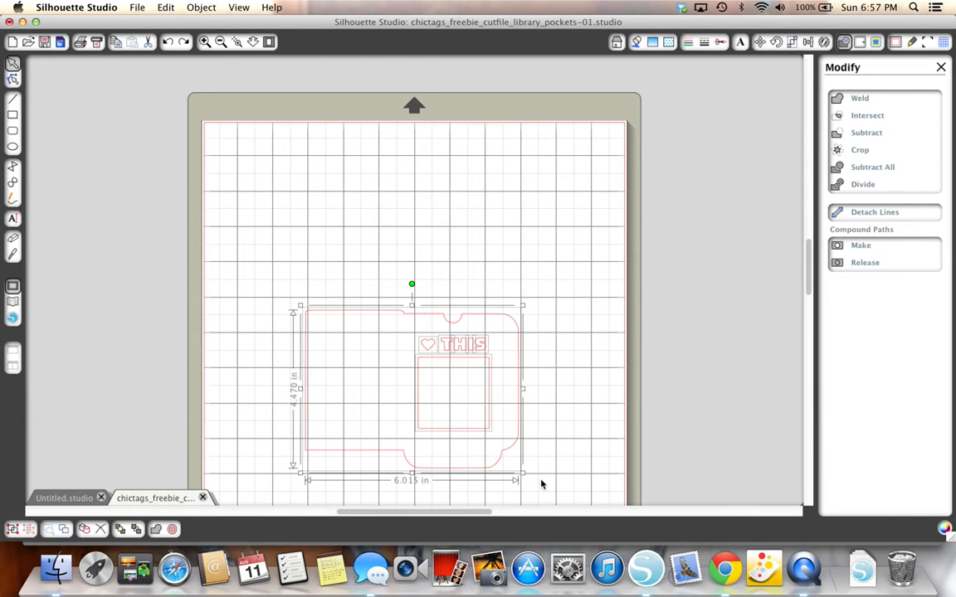
{"action": "left_click", "coordinate": [861, 249]}
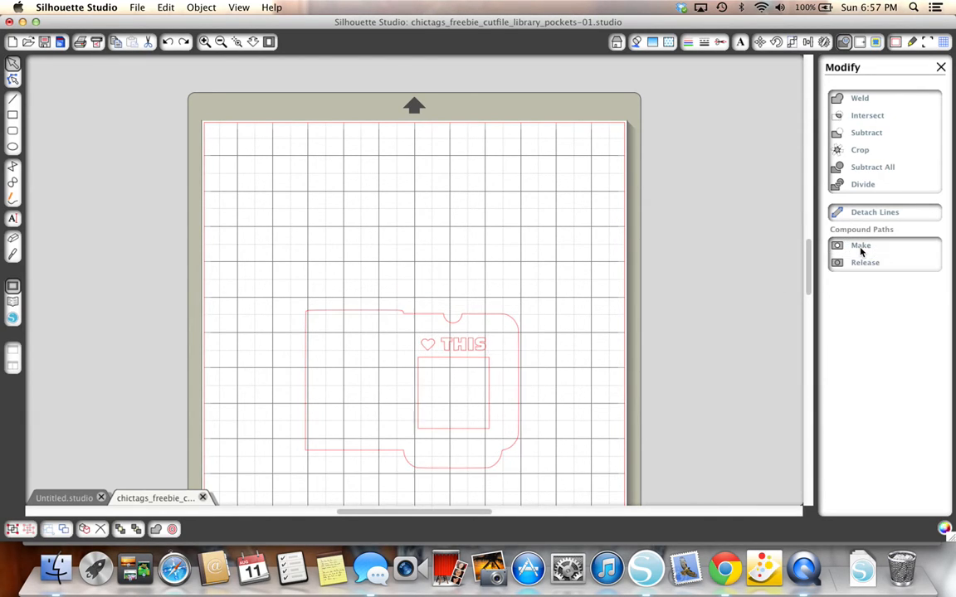
{"action": "left_click_drag", "start_coordinate": [521, 414], "coordinate": [501, 268]}
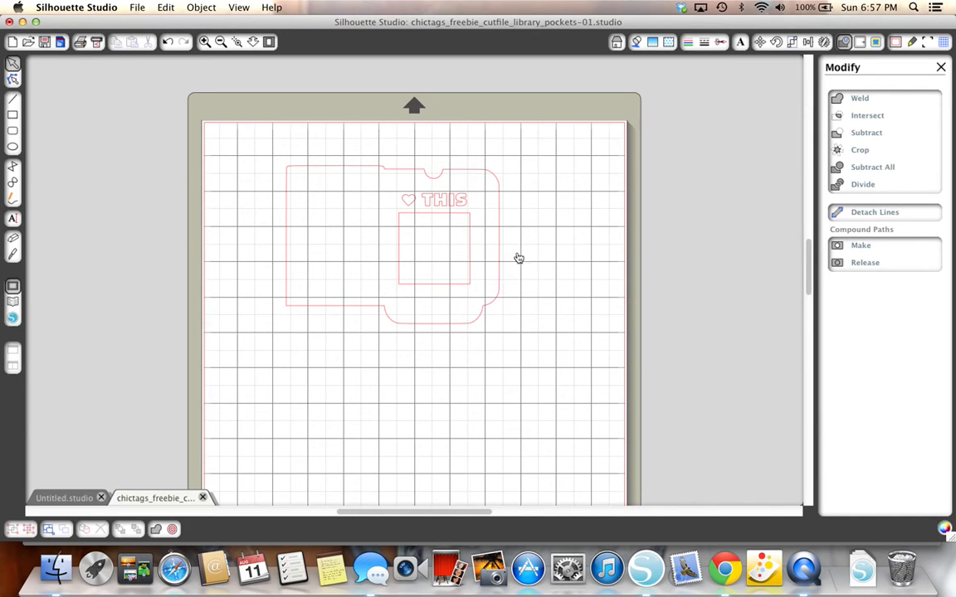
Check the cut lines of the combined pocket with the Cut Style view
{"action": "left_click", "coordinate": [720, 43]}
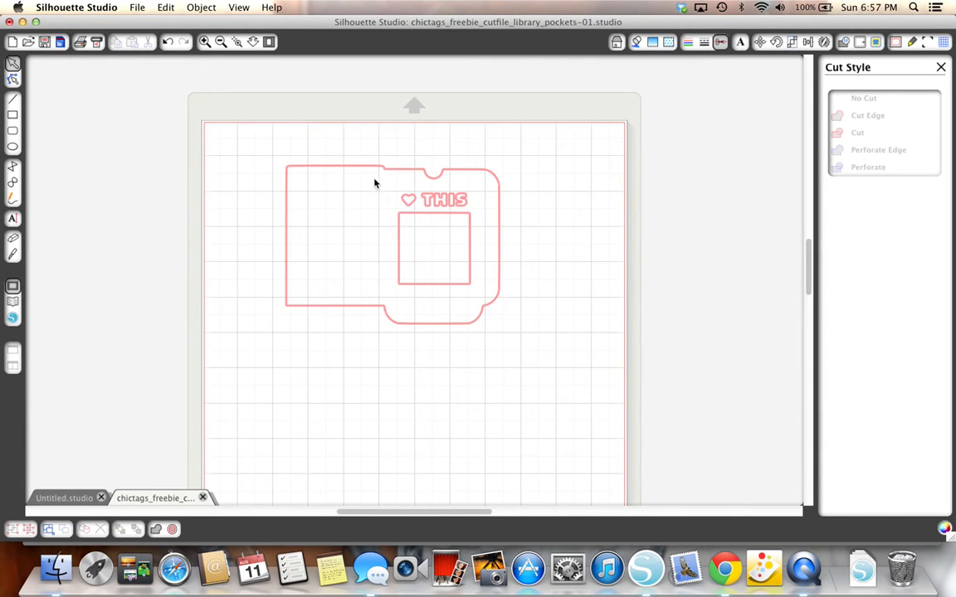
{"action": "left_click", "coordinate": [618, 43]}
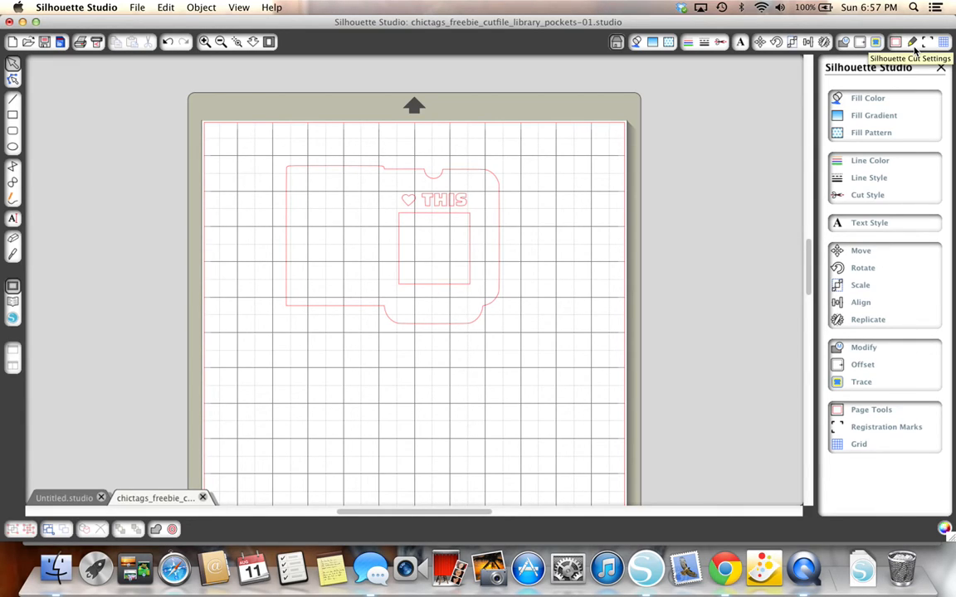
Save the file under its current name in the Silhouette Cut Files folder in Documents, replacing the existing file
{"action": "left_click", "coordinate": [136, 10]}
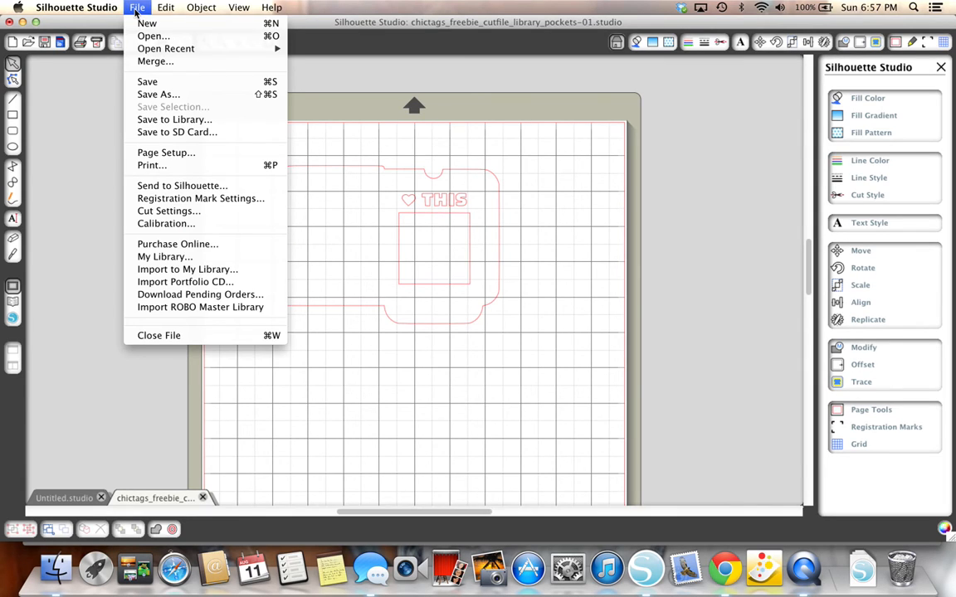
{"action": "left_click", "coordinate": [166, 95]}
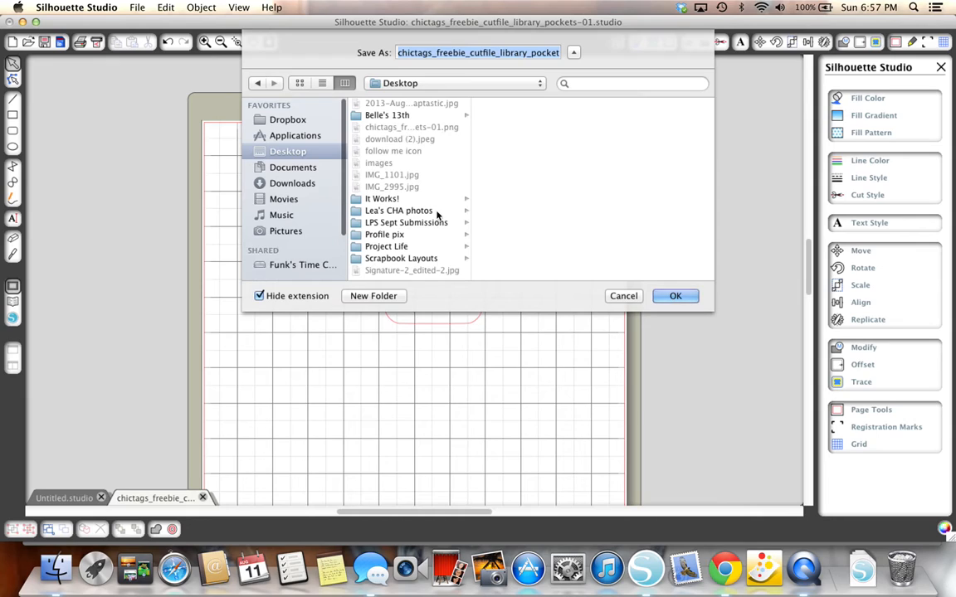
{"action": "scroll", "coordinate": [436, 214], "scroll_direction": "down", "scroll_amount": 1}
{"action": "scroll", "coordinate": [437, 214], "scroll_direction": "up", "scroll_amount": 1}
{"action": "scroll", "coordinate": [436, 214], "scroll_direction": "up", "scroll_amount": 2}
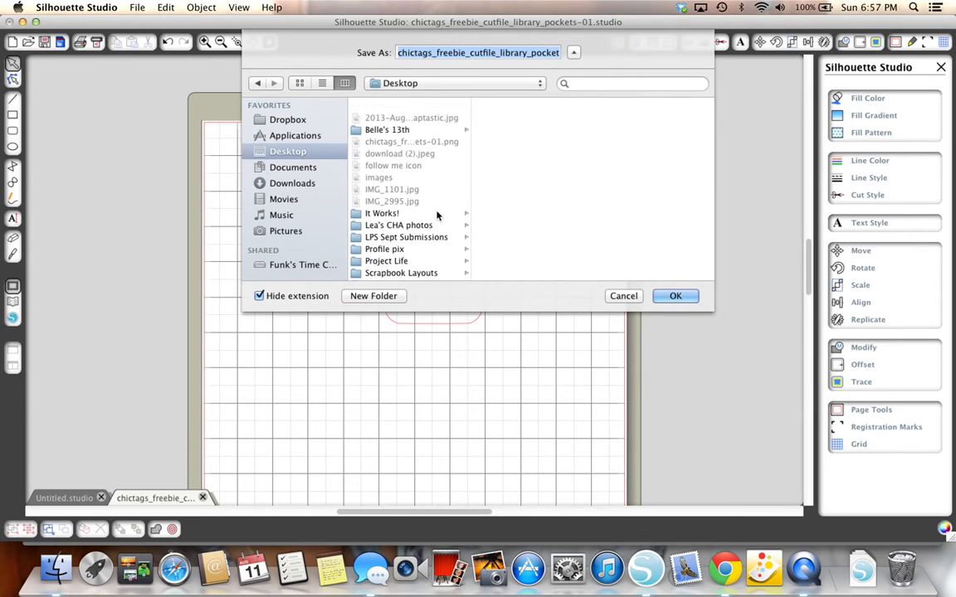
{"action": "left_click", "coordinate": [302, 169]}
{"action": "scroll", "coordinate": [388, 185], "scroll_direction": "down", "scroll_amount": 3}
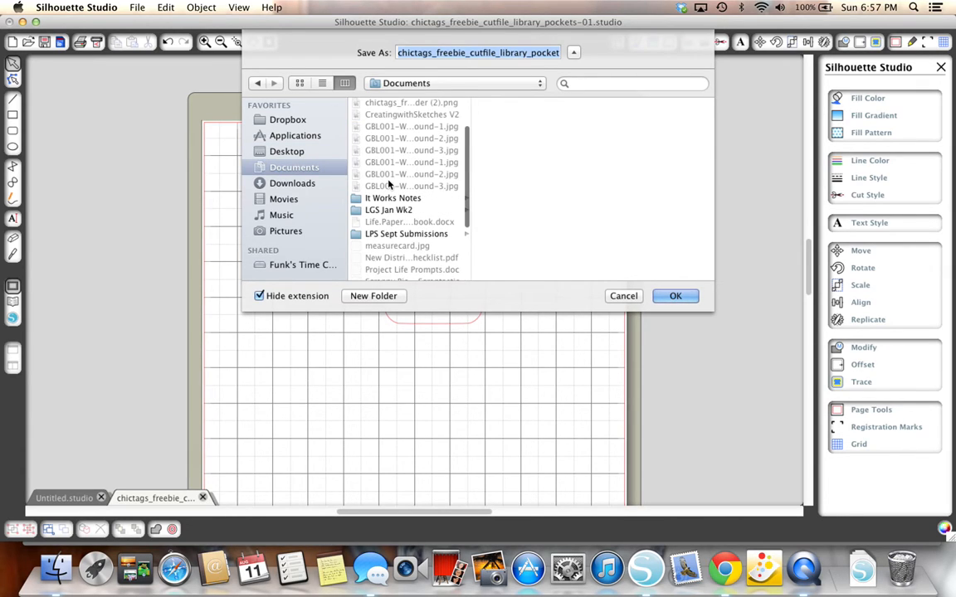
{"action": "scroll", "coordinate": [388, 184], "scroll_direction": "down", "scroll_amount": 3}
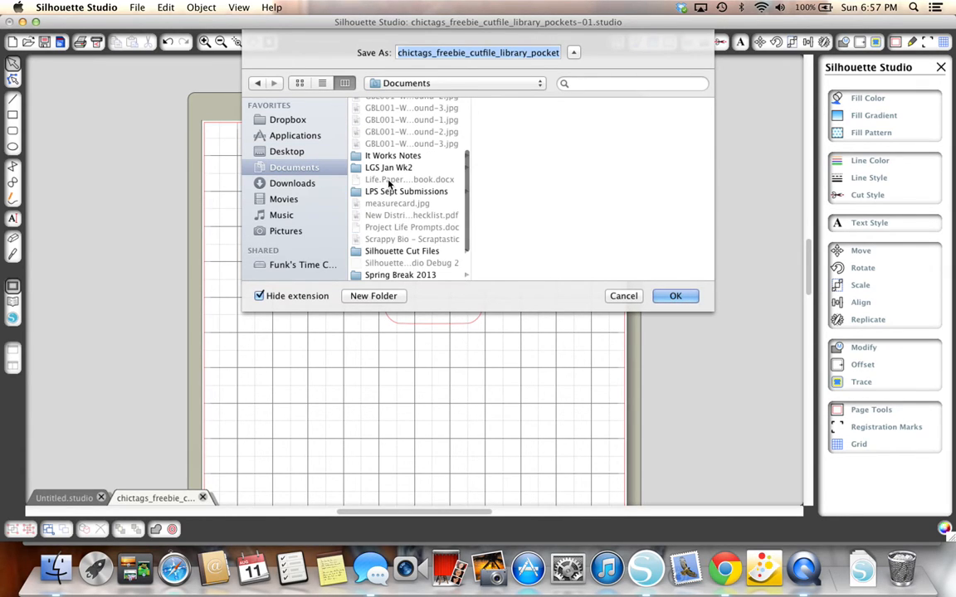
{"action": "left_click", "coordinate": [405, 250]}
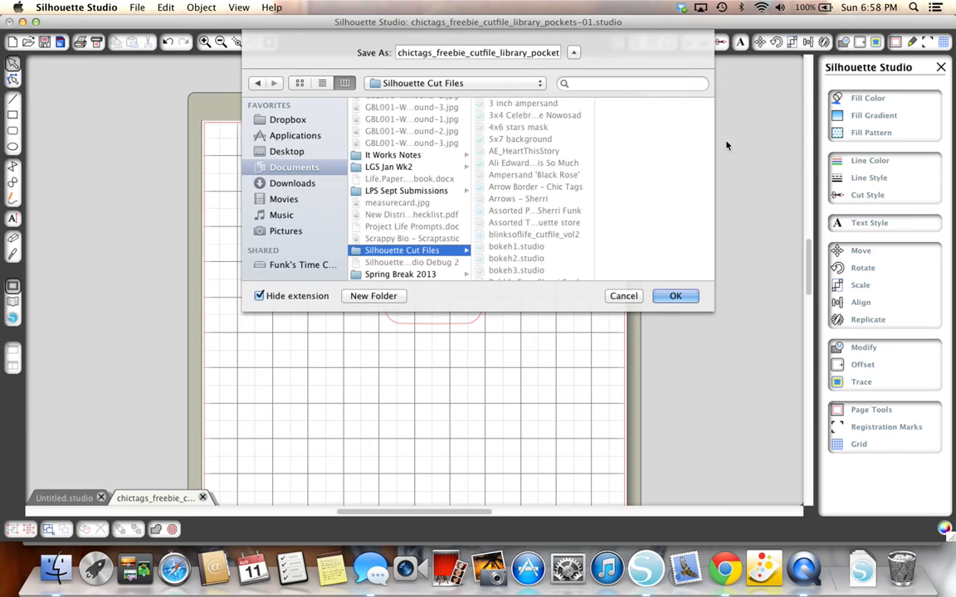
{"action": "left_click", "coordinate": [676, 296]}
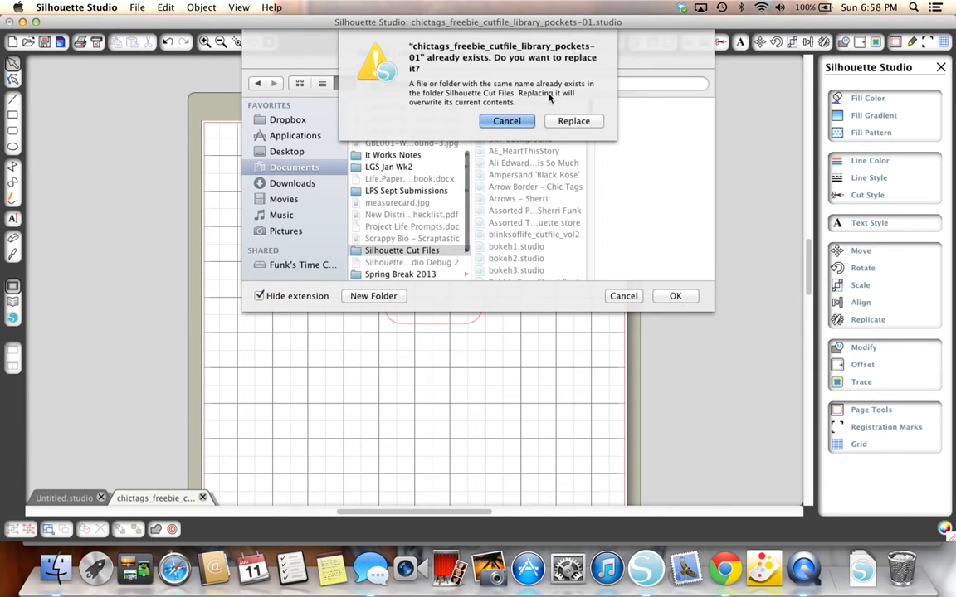
{"action": "left_click", "coordinate": [556, 121]}
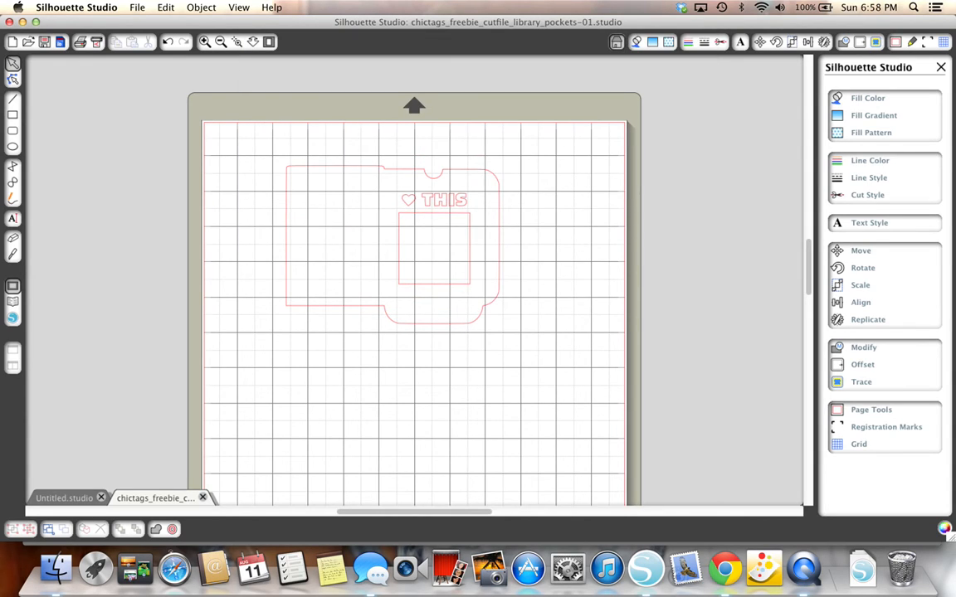
Save the pocket to the library with filename "Chic Tags - Library Pocket" and category Regular Cut
{"action": "left_click", "coordinate": [139, 10]}
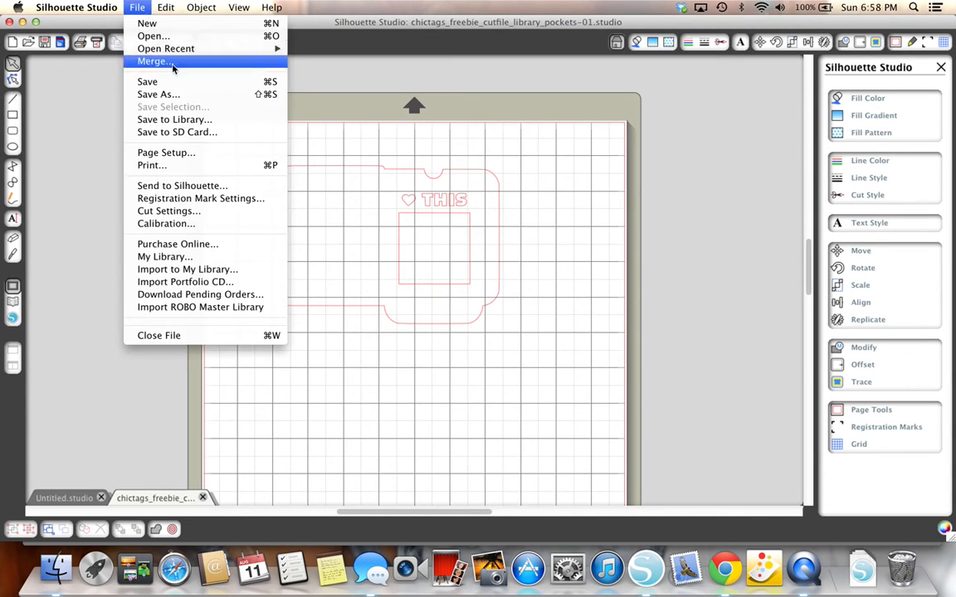
{"action": "left_click", "coordinate": [229, 120]}
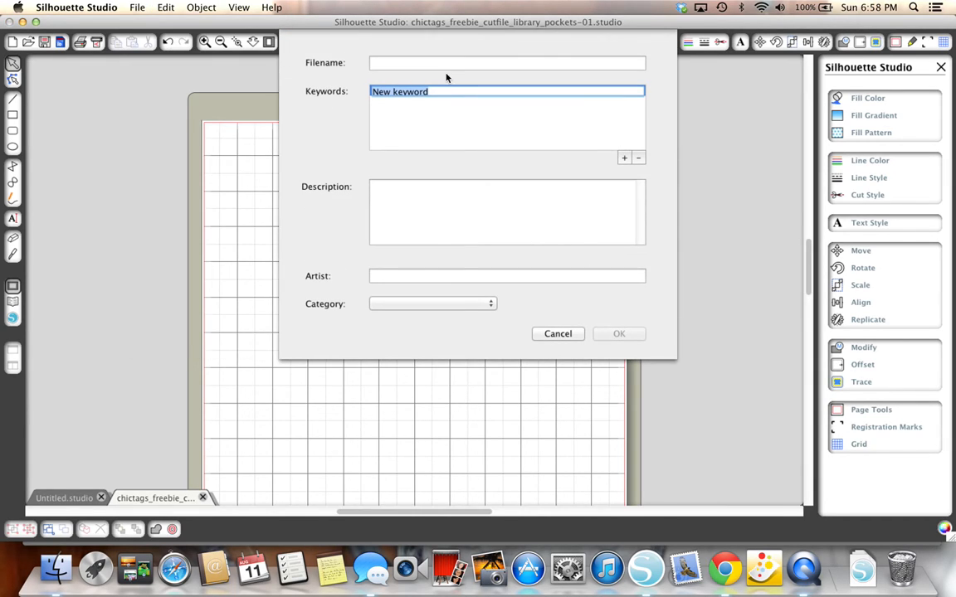
{"action": "left_click", "coordinate": [444, 66]}
{"action": "type", "text": "Chic Tags - Library Pocket"}
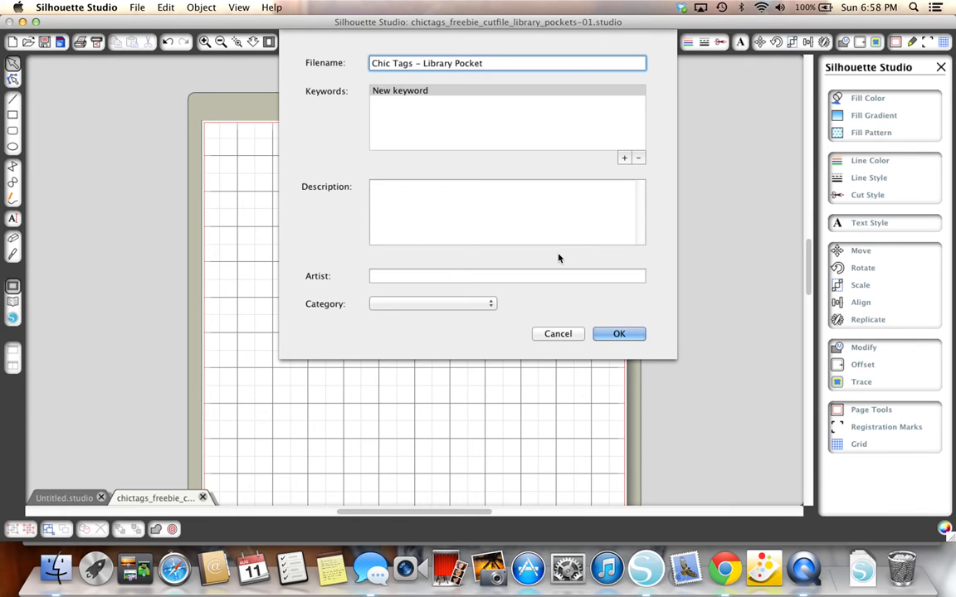
{"action": "left_click", "coordinate": [478, 303]}
{"action": "left_click", "coordinate": [478, 305]}
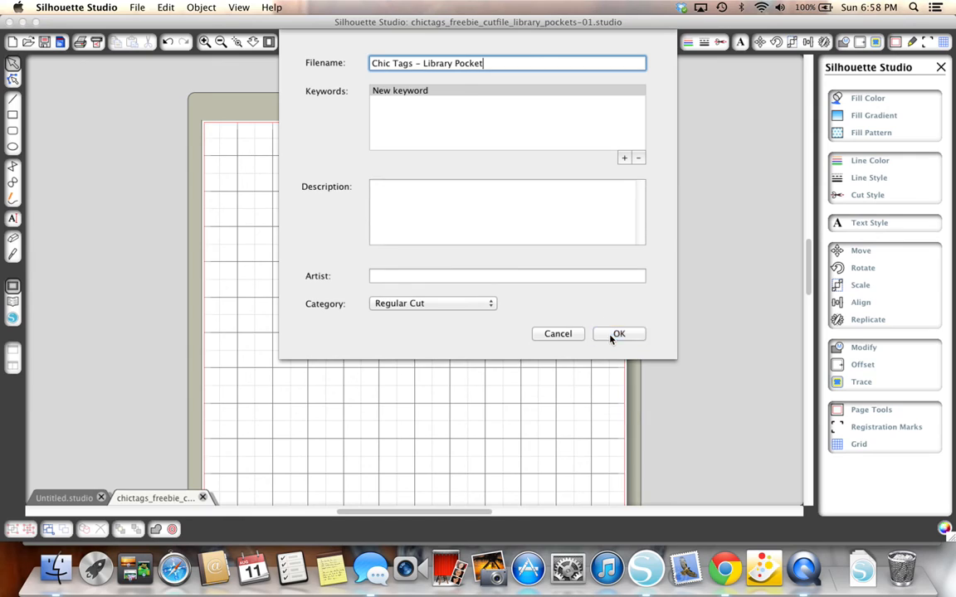
{"action": "left_click", "coordinate": [612, 335]}
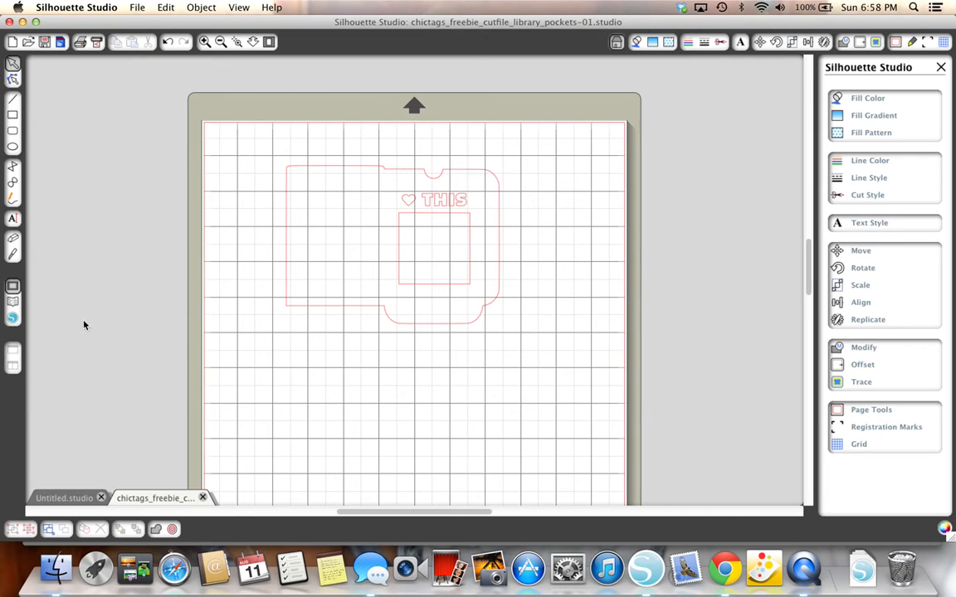